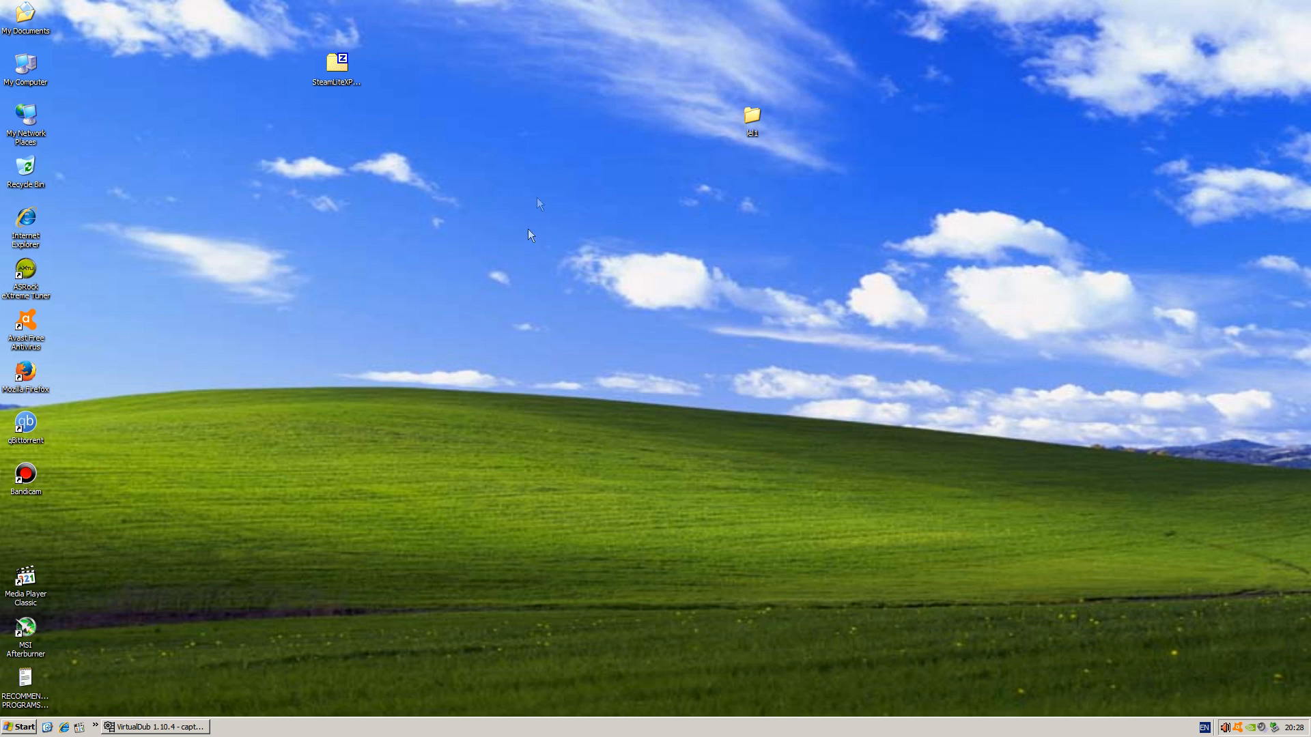
Open Firefox and run a web search for 'steam'
{"action": "double_click", "coordinate": [28, 372]}
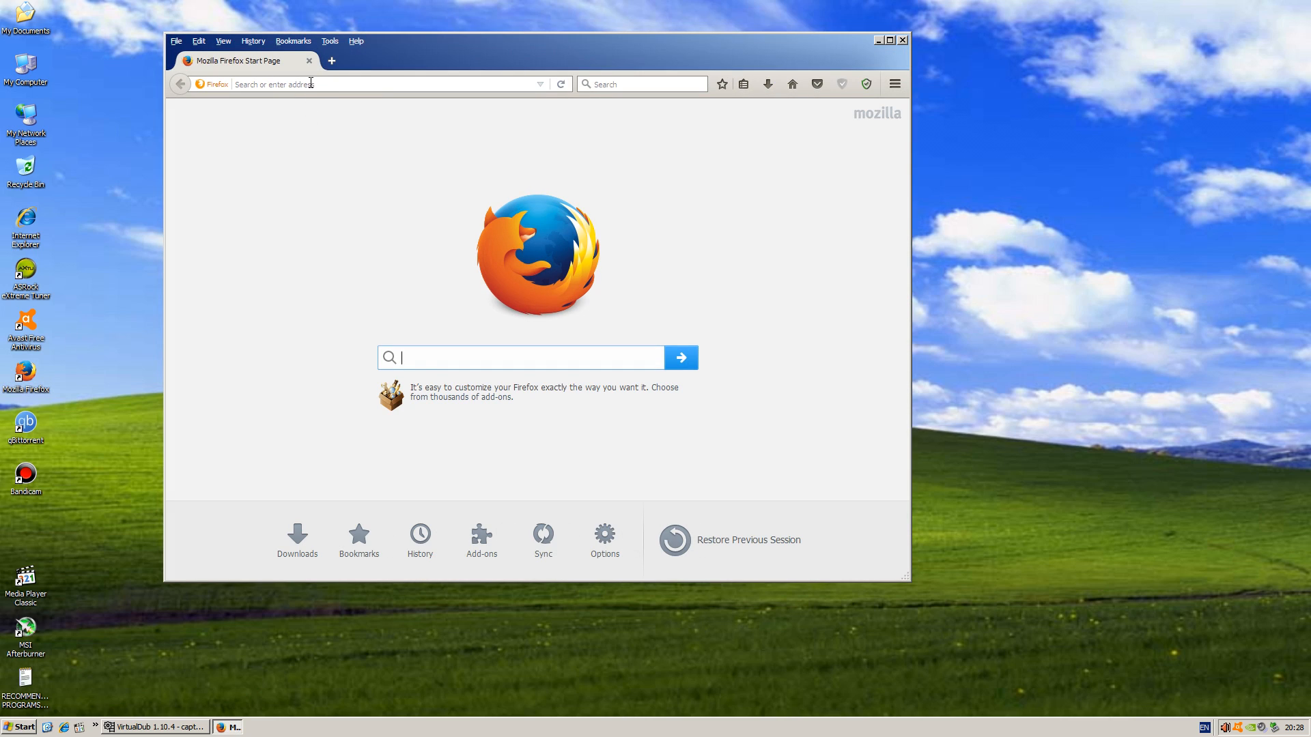
{"action": "left_click", "coordinate": [323, 82]}
{"action": "type", "text": "steamdb.com/"}
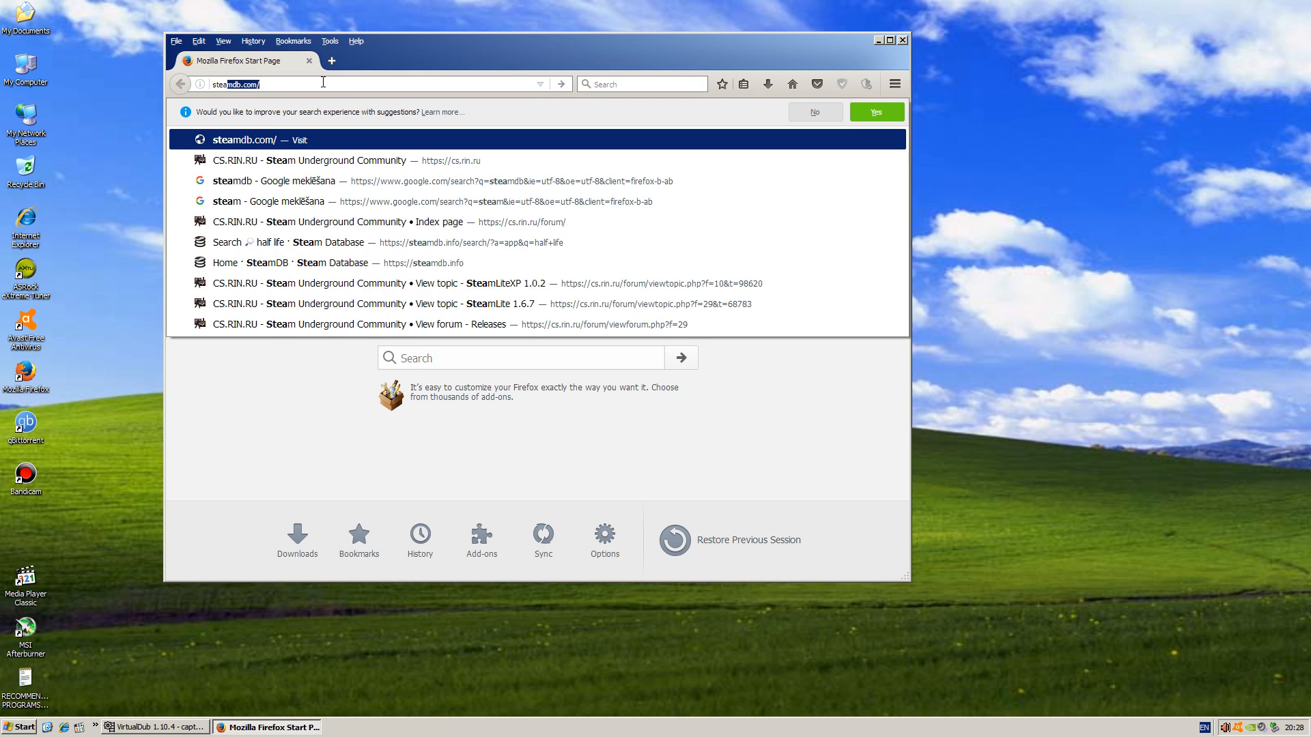
{"action": "key", "text": "Return"}
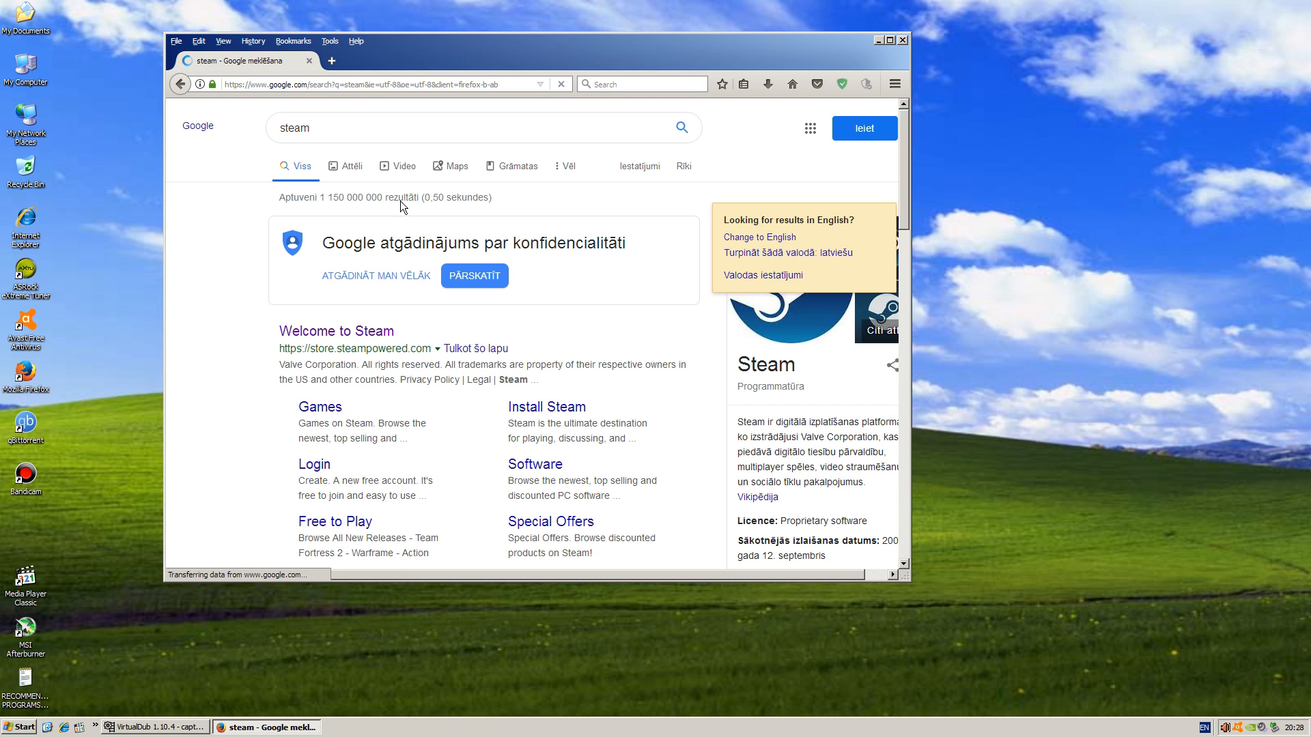
Open the official Welcome to Steam site and start downloading the installer from the Install Steam page
{"action": "left_click", "coordinate": [387, 333]}
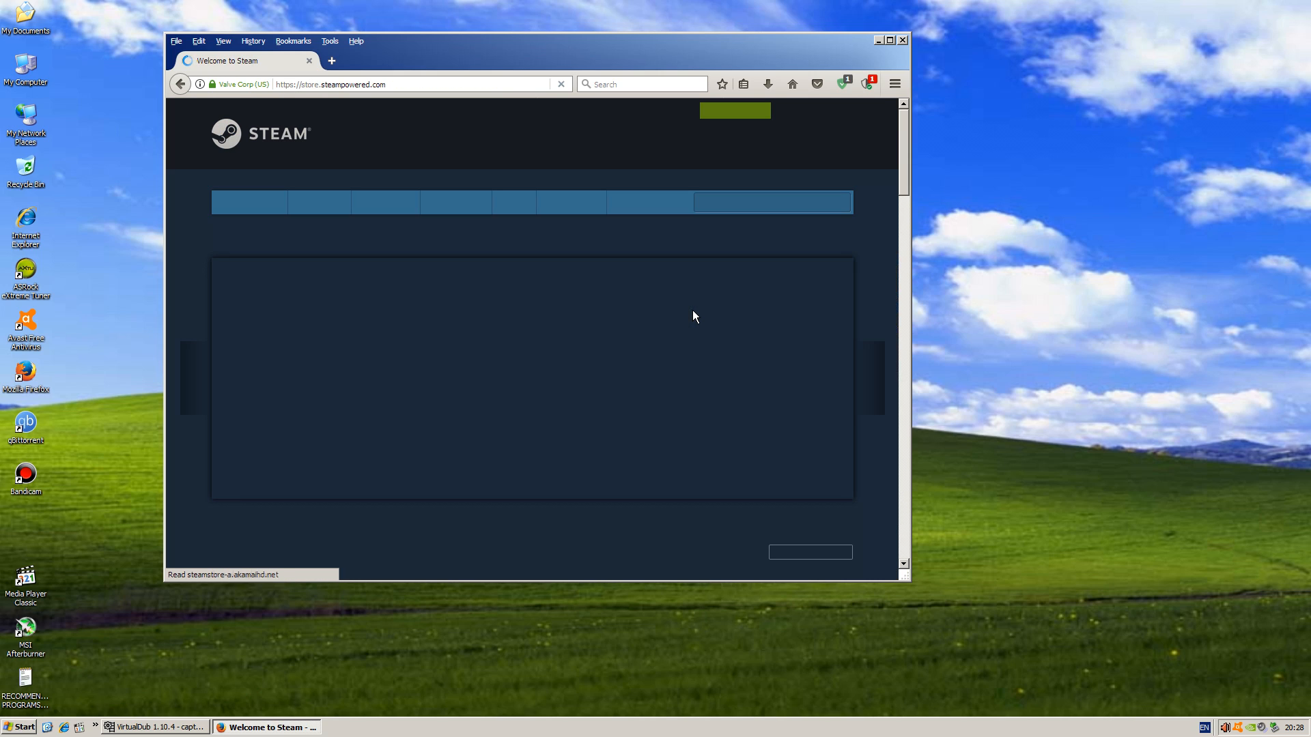
{"action": "left_click", "coordinate": [730, 113]}
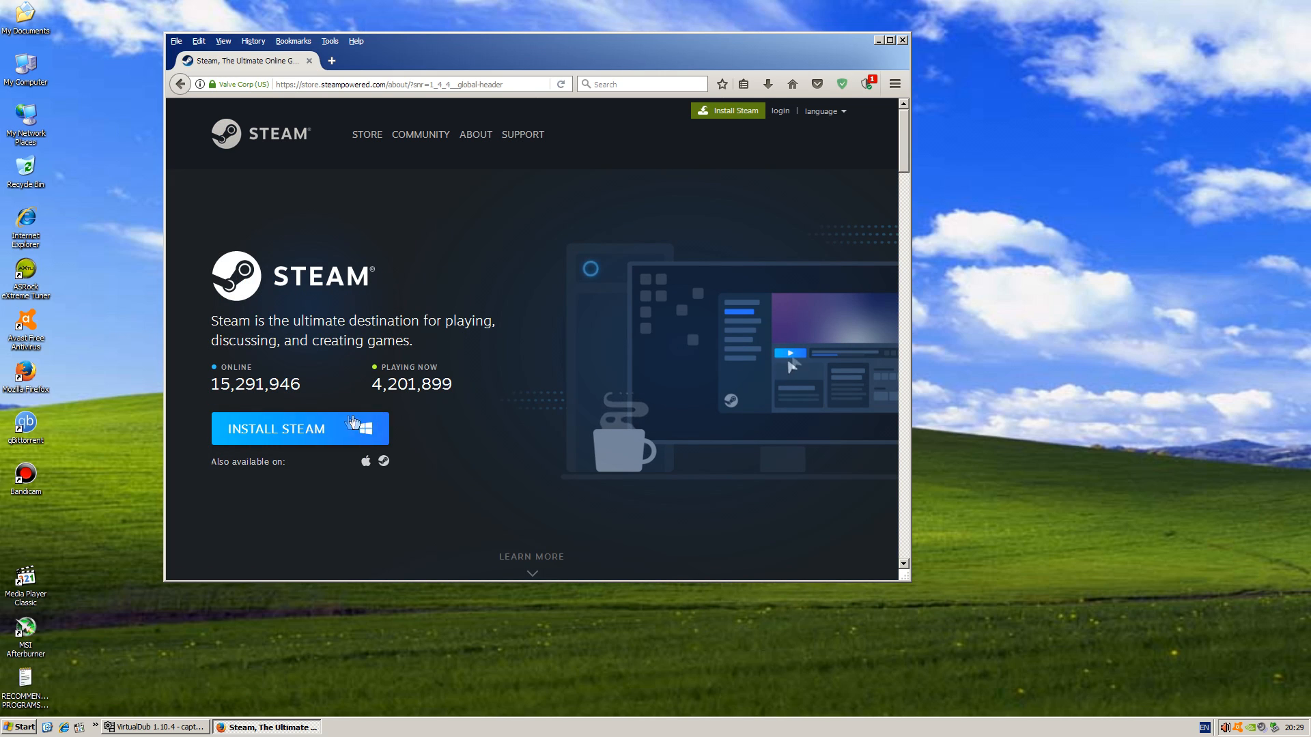
{"action": "left_click", "coordinate": [340, 417]}
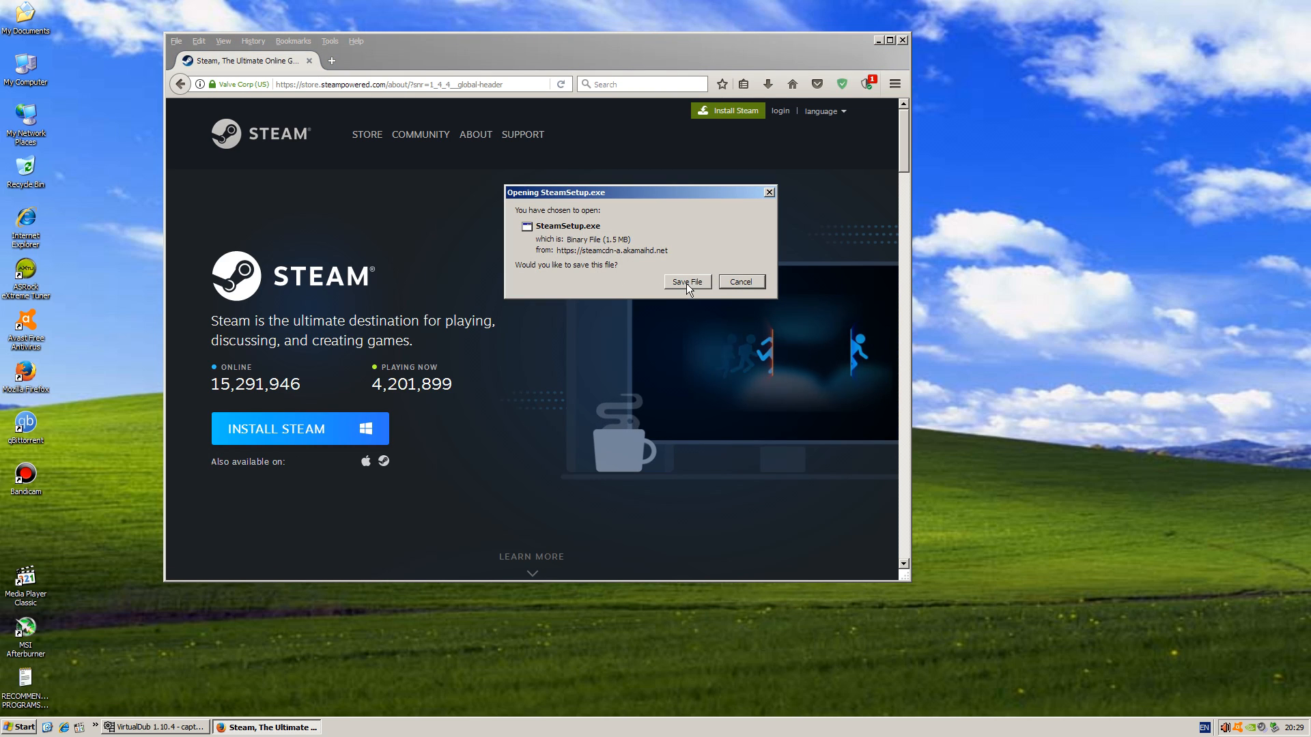
Save SteamSetup.exe and run it from Firefox's downloads list
{"action": "left_click", "coordinate": [688, 281]}
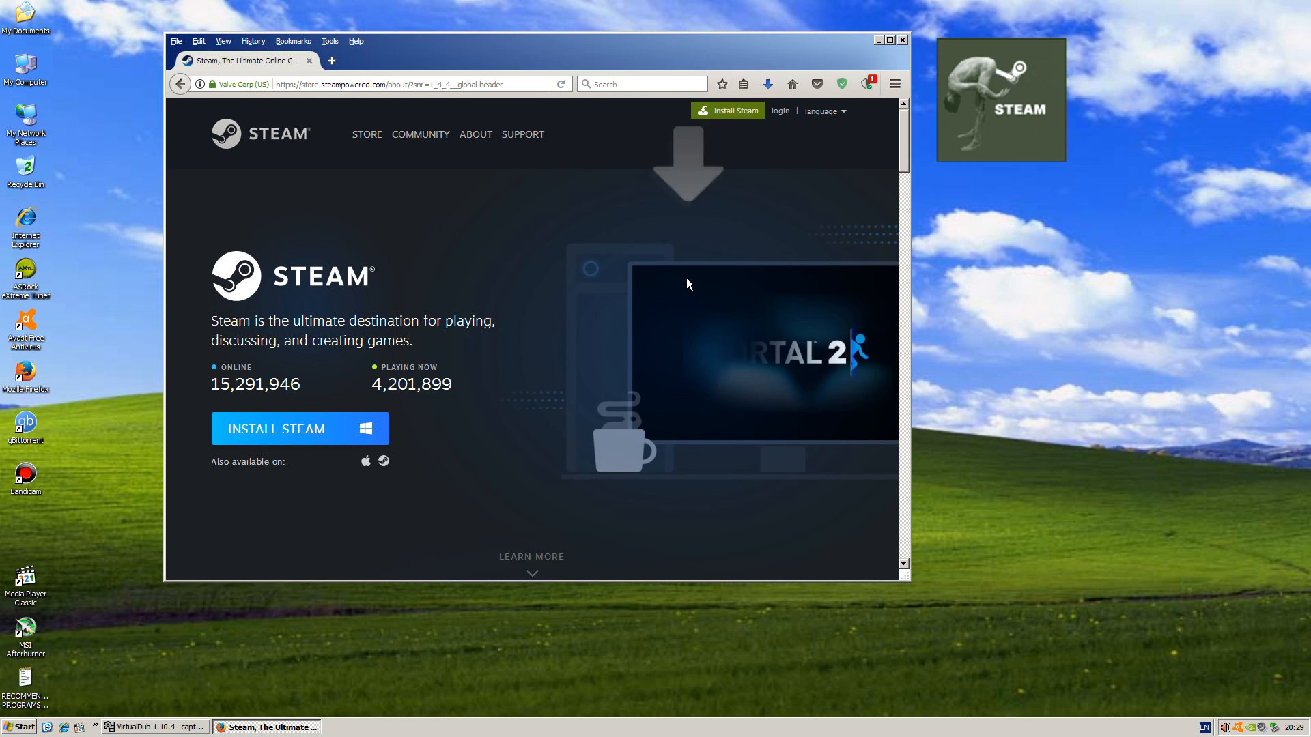
{"action": "left_click", "coordinate": [768, 85]}
{"action": "left_click", "coordinate": [656, 122]}
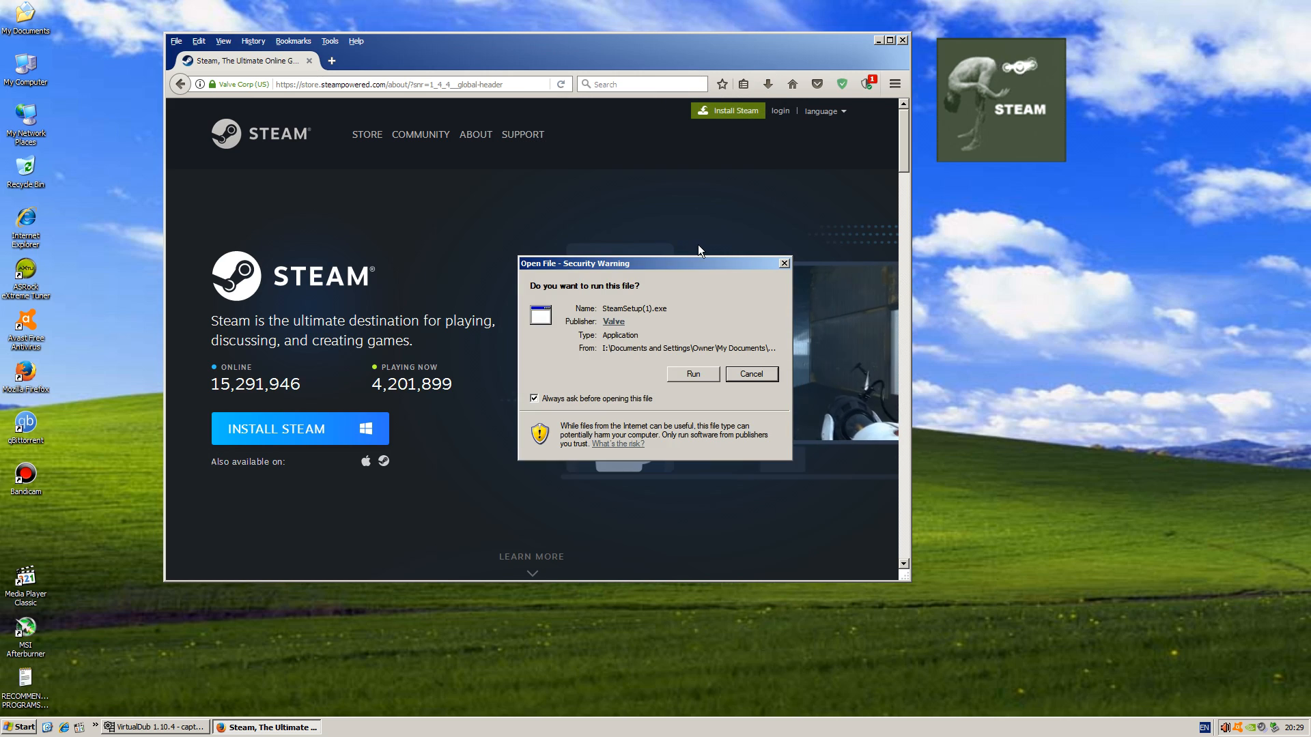
{"action": "left_click", "coordinate": [694, 372]}
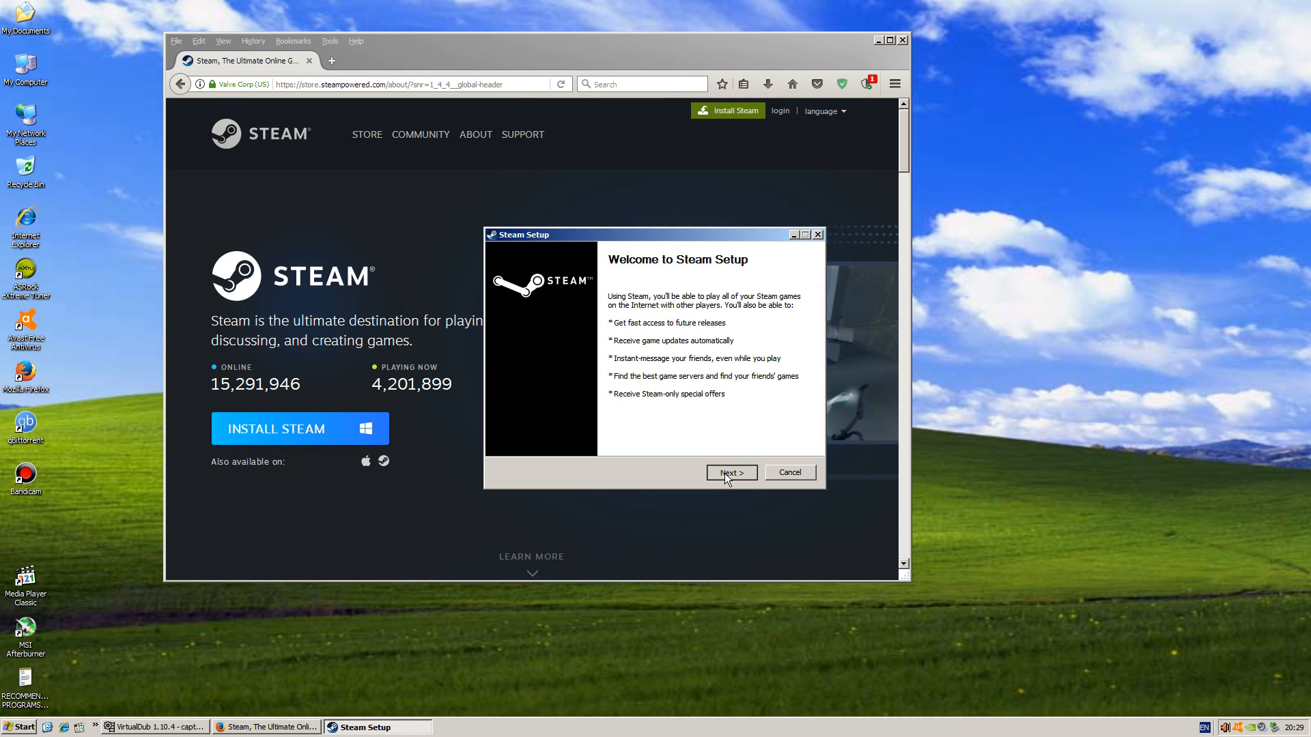
Go past Steam Setup's welcome and language pages and install Steam into the chosen folder
{"action": "left_click", "coordinate": [730, 472]}
{"action": "left_click", "coordinate": [729, 472]}
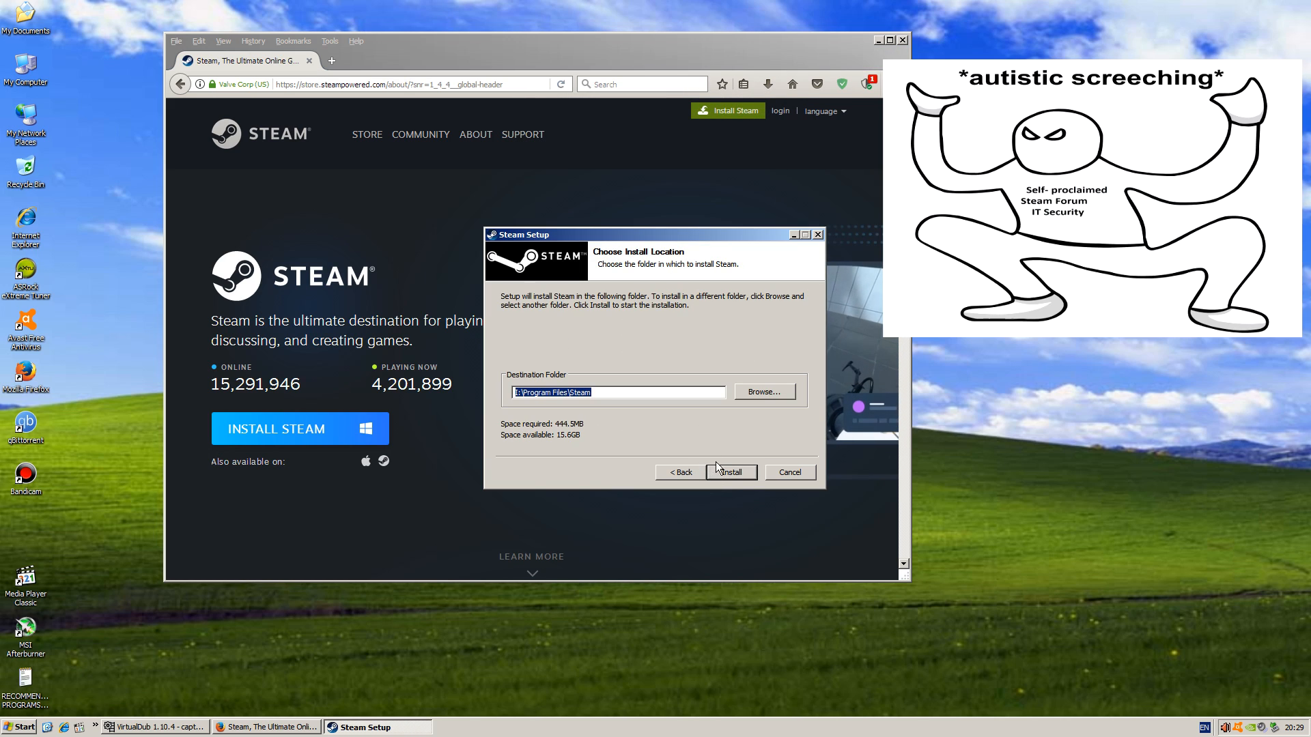
{"action": "left_click", "coordinate": [723, 472]}
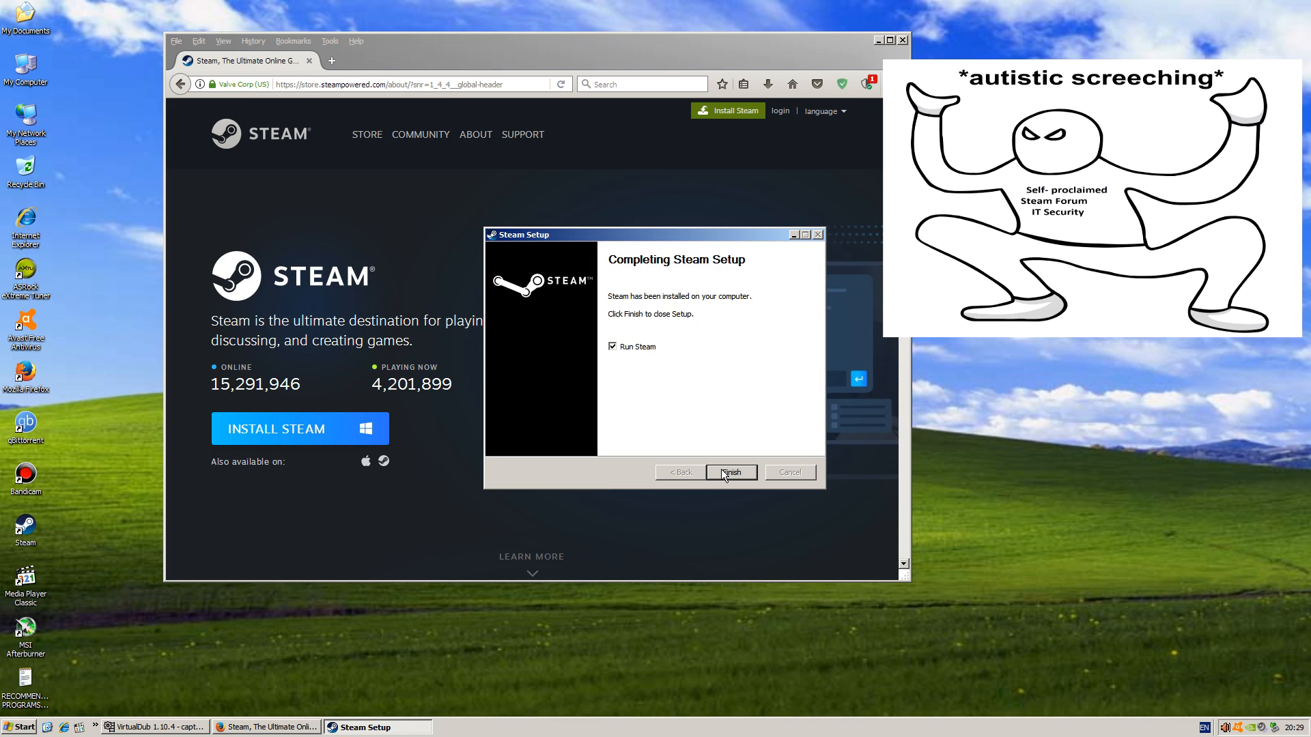
Finish setup to launch Steam, then dismiss the 'Failed to load steamui.dll' error
{"action": "left_click", "coordinate": [728, 473]}
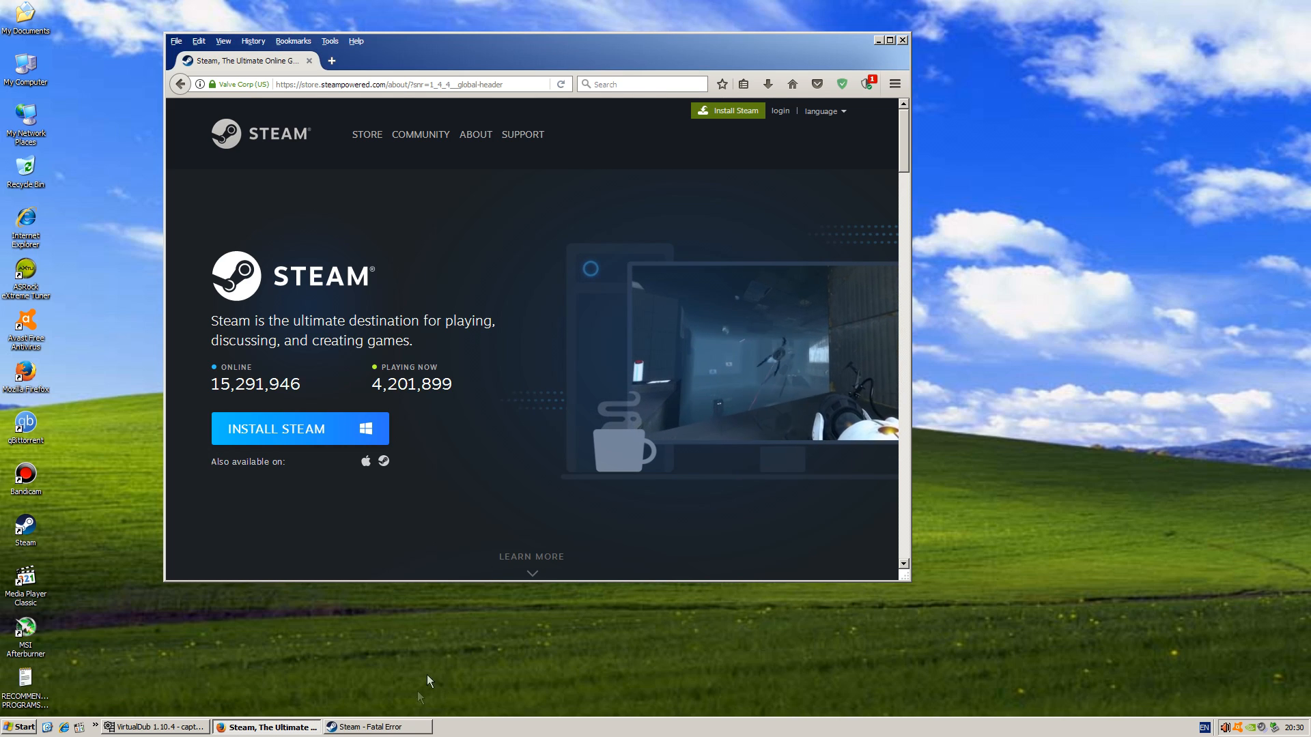
{"action": "left_click", "coordinate": [406, 728]}
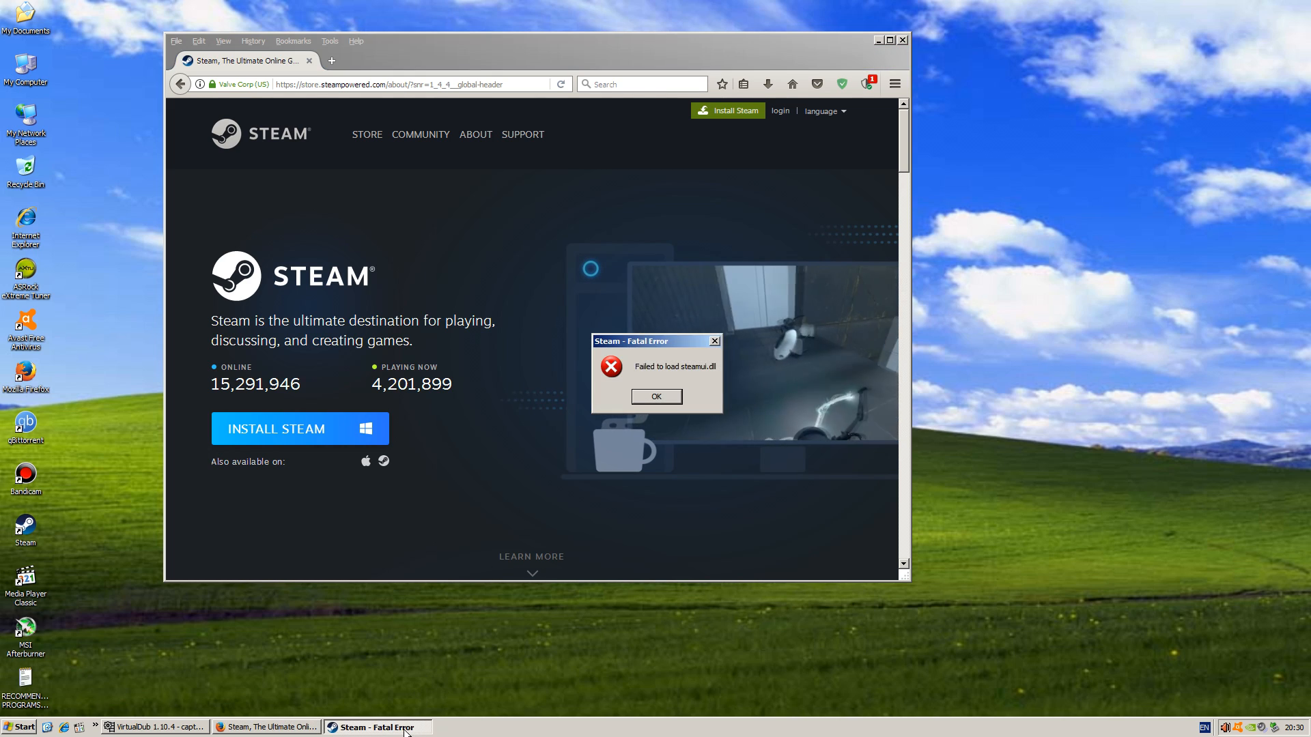
{"action": "left_click", "coordinate": [657, 396]}
Load the cs.rin.ru site by typing 'rin' in Firefox's address bar
{"action": "left_click", "coordinate": [372, 84]}
{"action": "type", "text": "rin"}
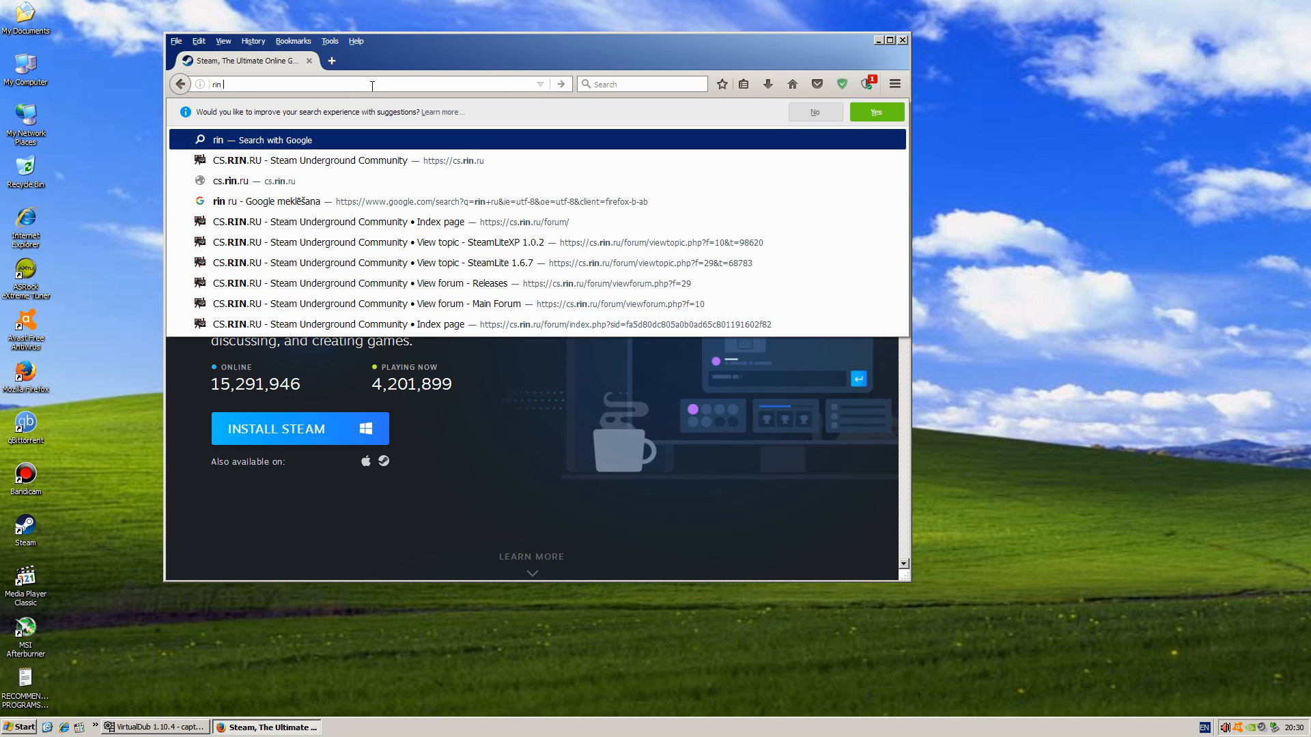
{"action": "key", "text": "Down"}
{"action": "key", "text": "Return"}
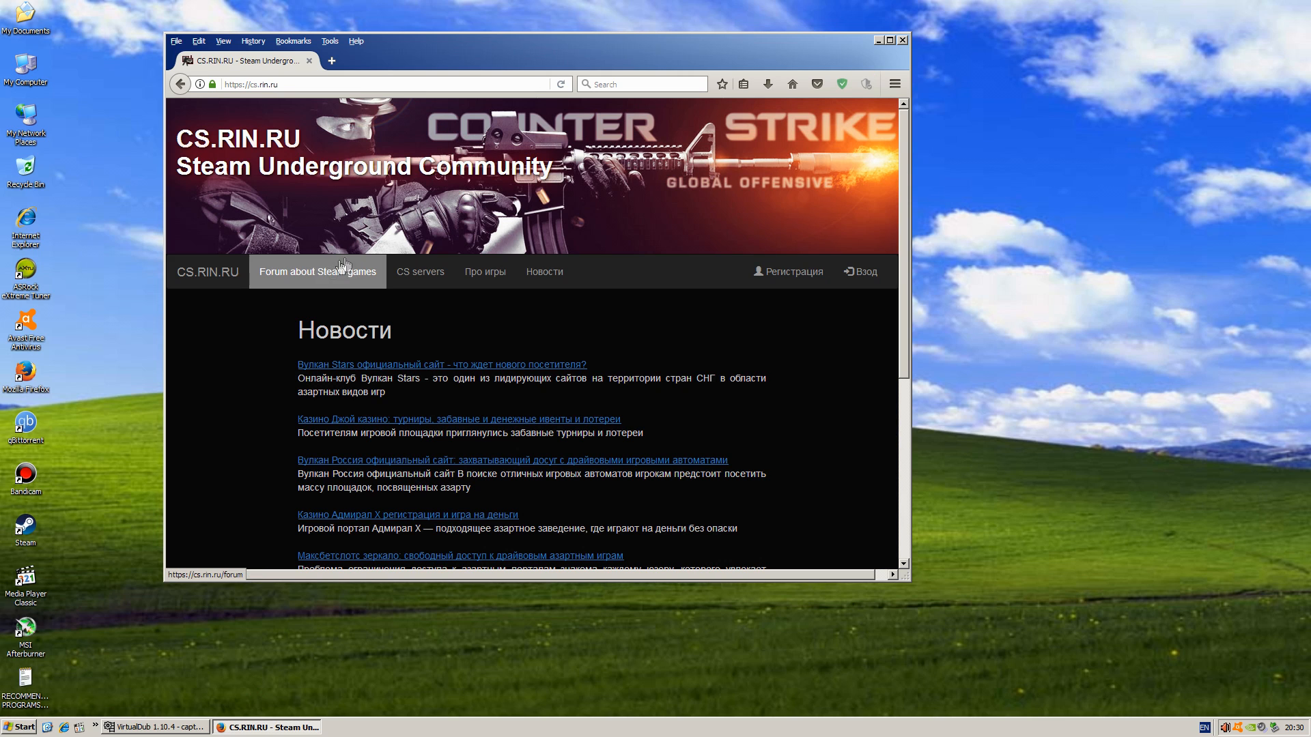
Go through Forum about Steam games, Main Forum and Releases to the SteamLite 1.6.7 topic
{"action": "left_click", "coordinate": [321, 274]}
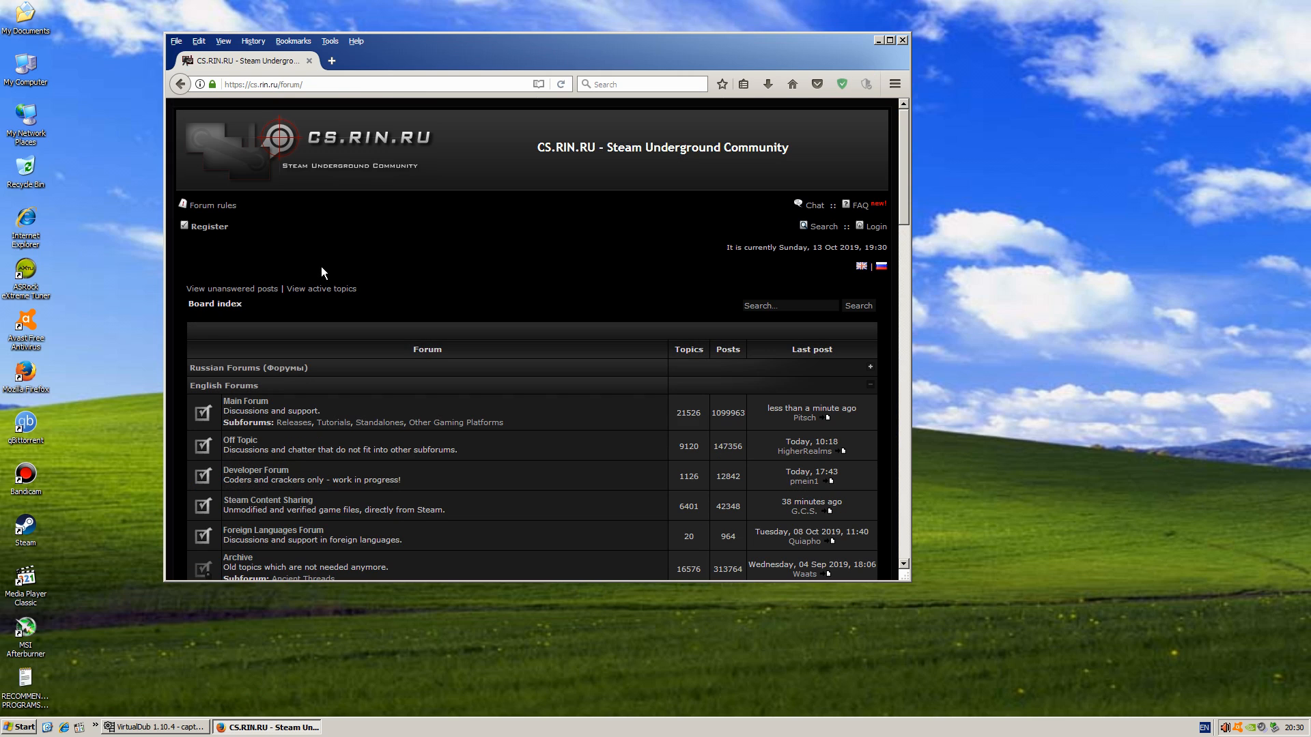
{"action": "scroll", "coordinate": [325, 269], "scroll_direction": "down", "scroll_amount": 8}
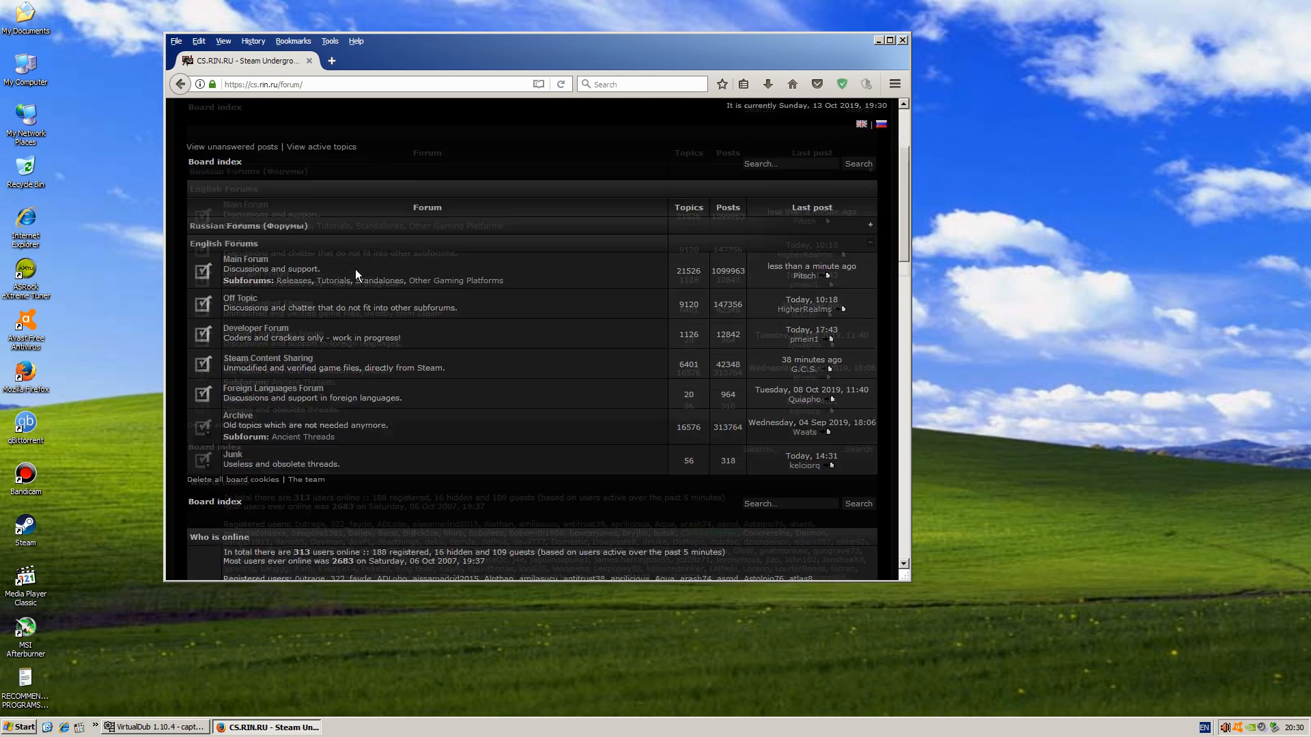
{"action": "scroll", "coordinate": [321, 271], "scroll_direction": "up", "scroll_amount": 4}
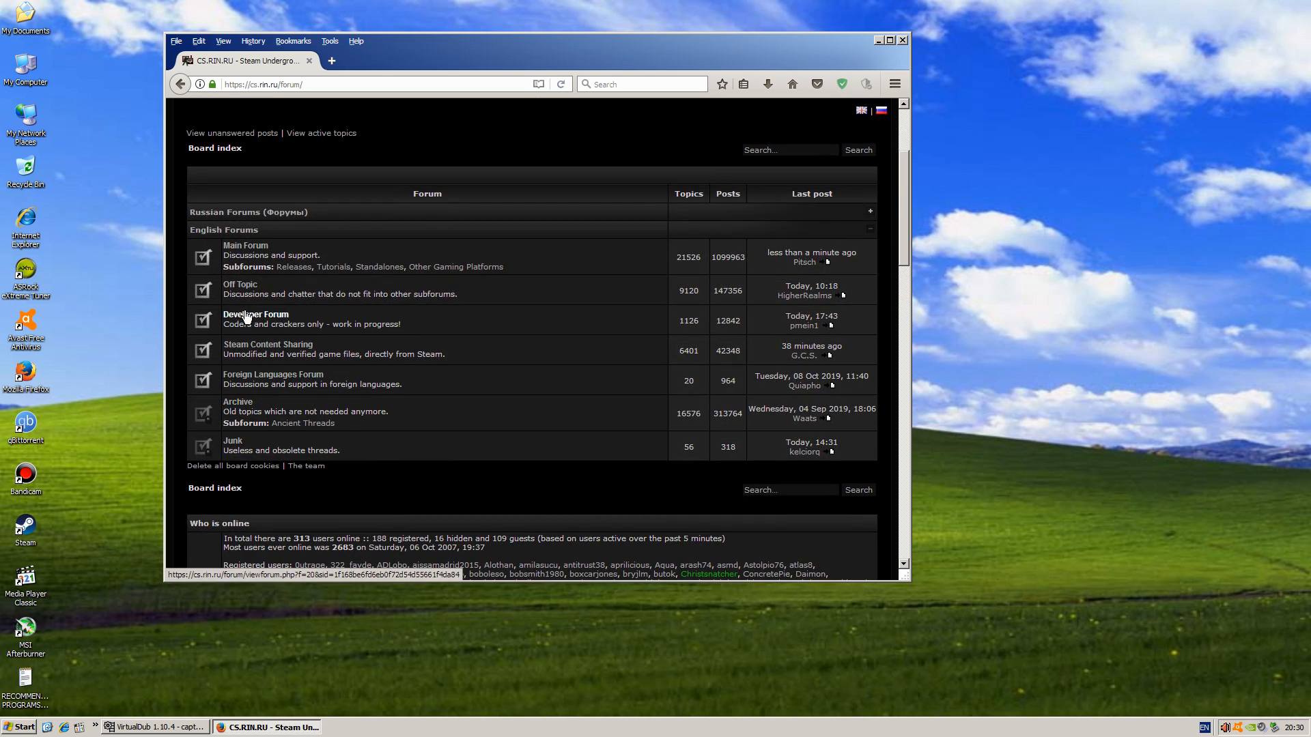
{"action": "left_click", "coordinate": [245, 246]}
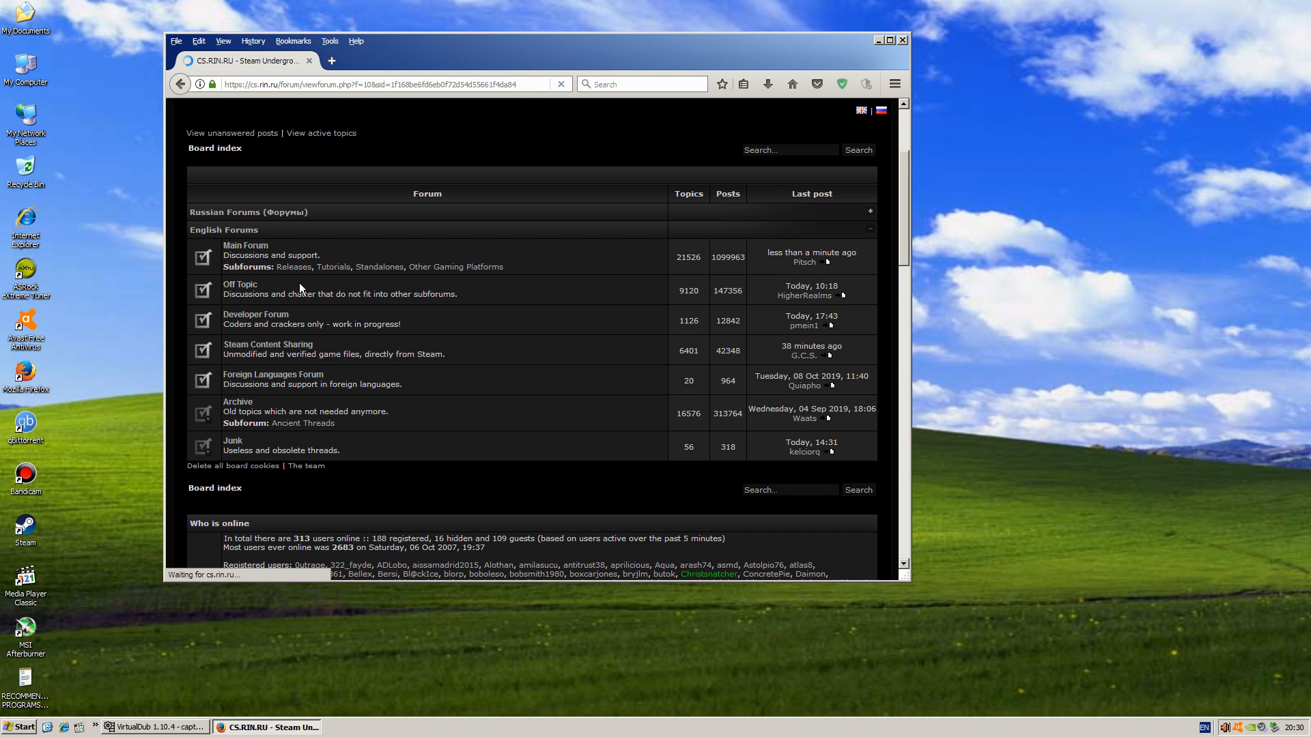
{"action": "left_click", "coordinate": [240, 367]}
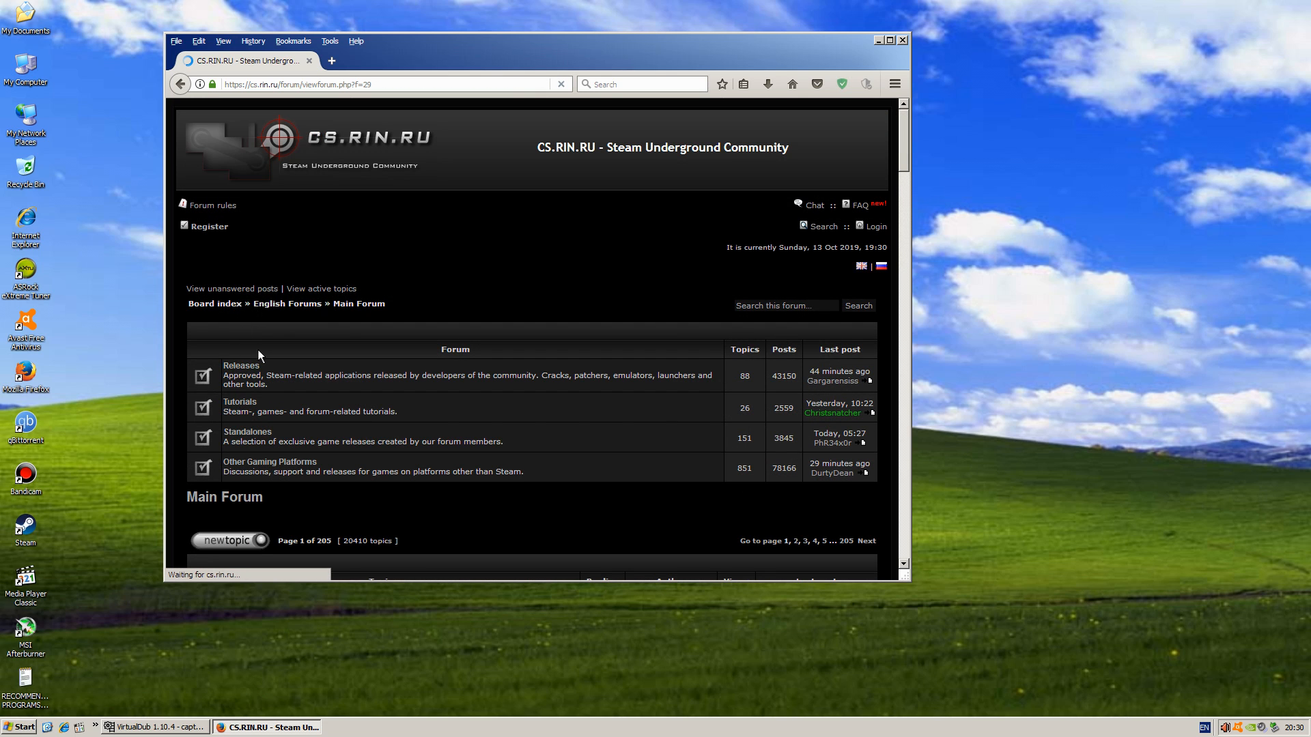
{"action": "scroll", "coordinate": [260, 350], "scroll_direction": "down", "scroll_amount": 6}
{"action": "left_click", "coordinate": [271, 400]}
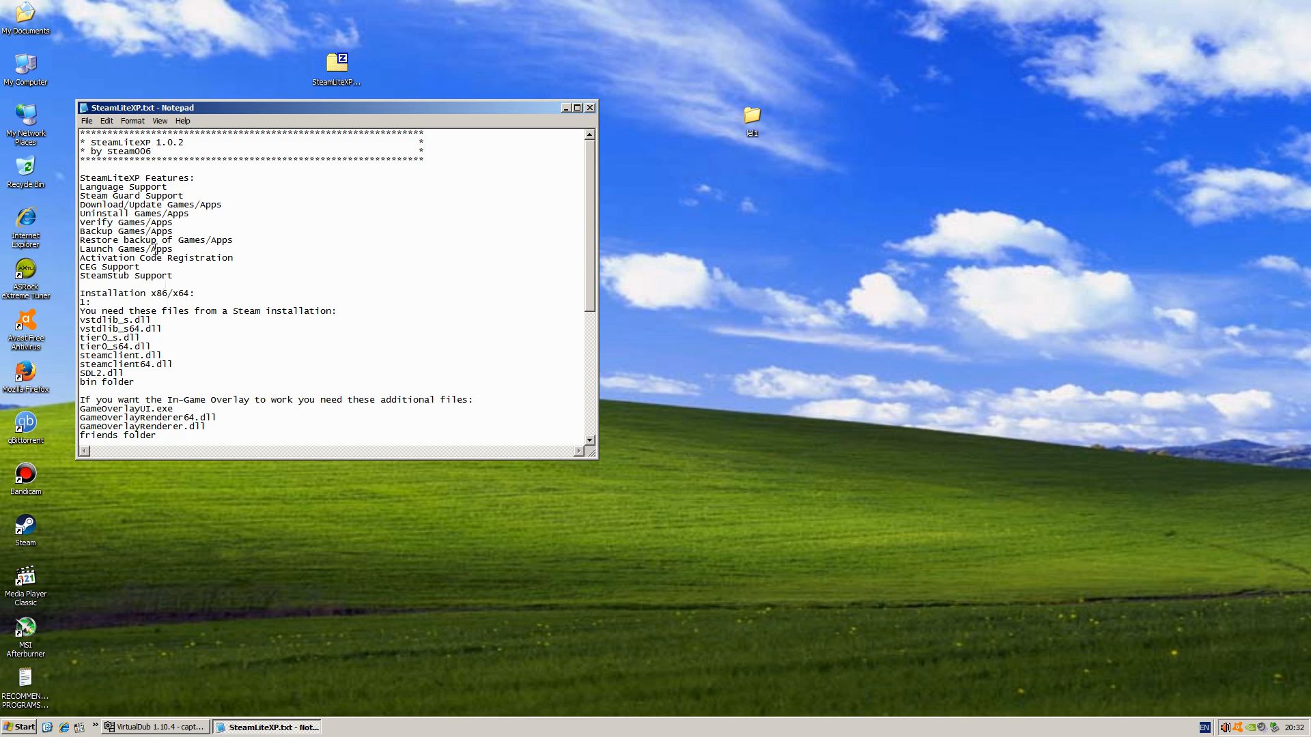
Read the installation lines in SteamLiteXP.txt, then close the readme
{"action": "left_click_drag", "start_coordinate": [81, 292], "coordinate": [135, 384]}
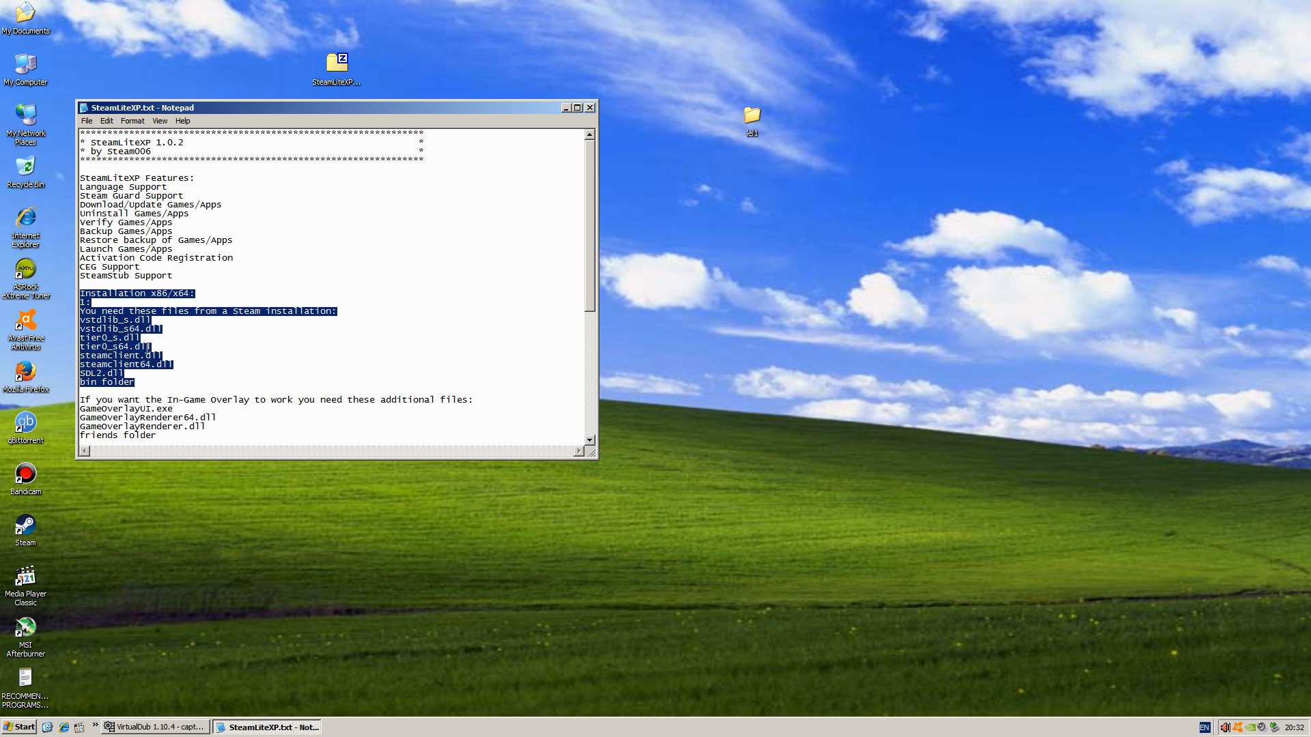
{"action": "scroll", "coordinate": [99, 284], "scroll_direction": "down", "scroll_amount": 5}
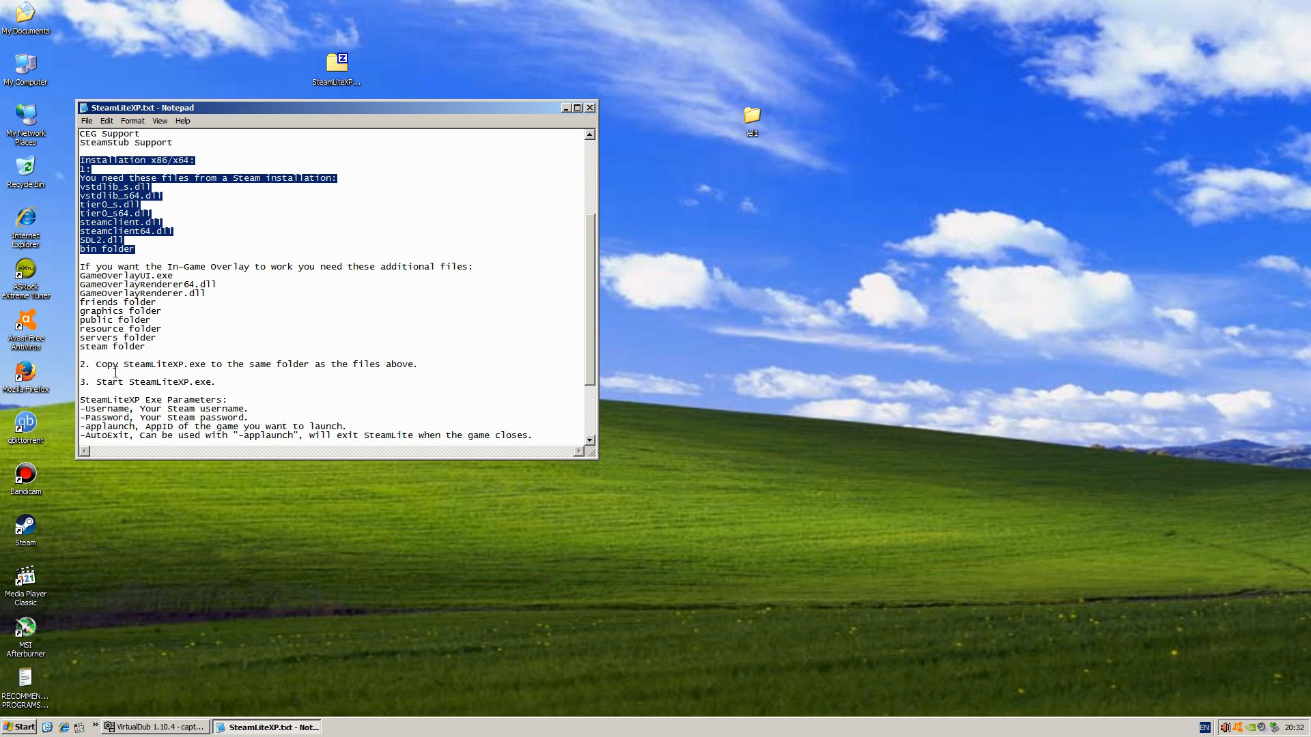
{"action": "scroll", "coordinate": [115, 373], "scroll_direction": "down", "scroll_amount": 2}
{"action": "scroll", "coordinate": [266, 328], "scroll_direction": "down", "scroll_amount": 2}
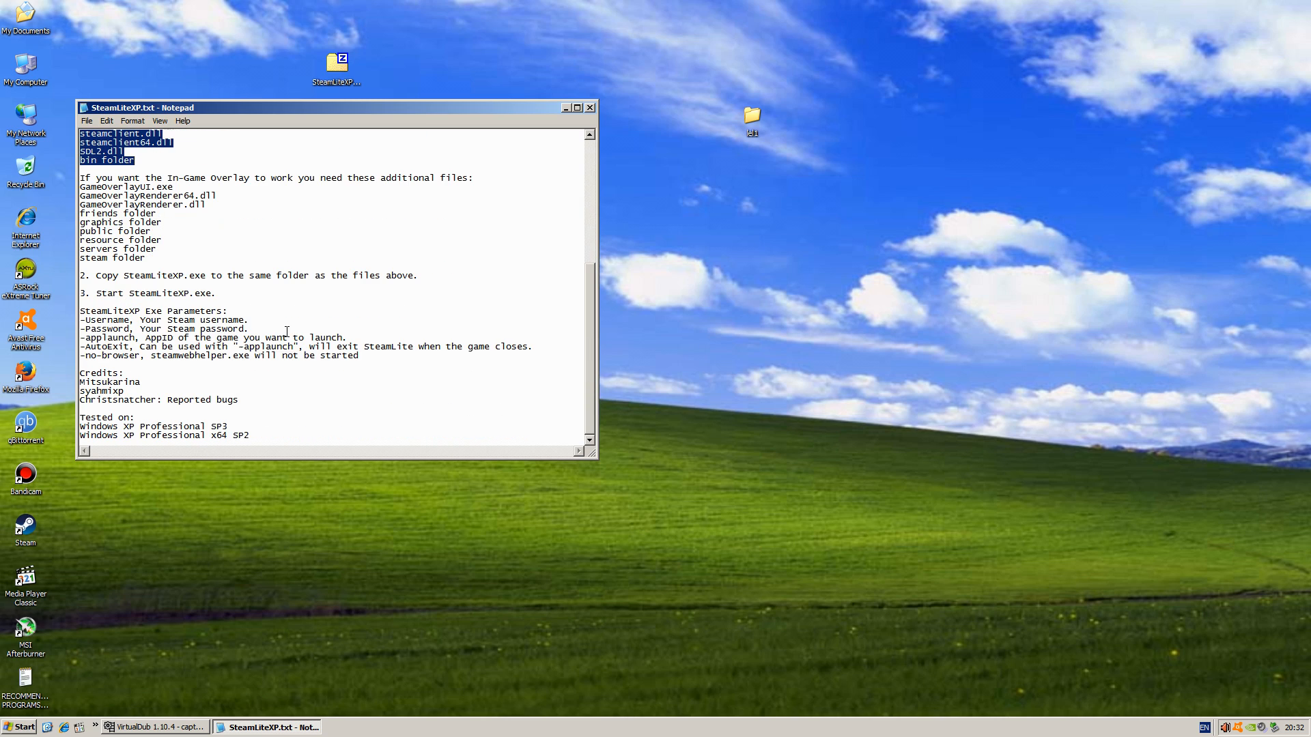
{"action": "left_click", "coordinate": [590, 108]}
Open the I:\Program Files\Steam folder through My Computer
{"action": "left_click", "coordinate": [184, 179]}
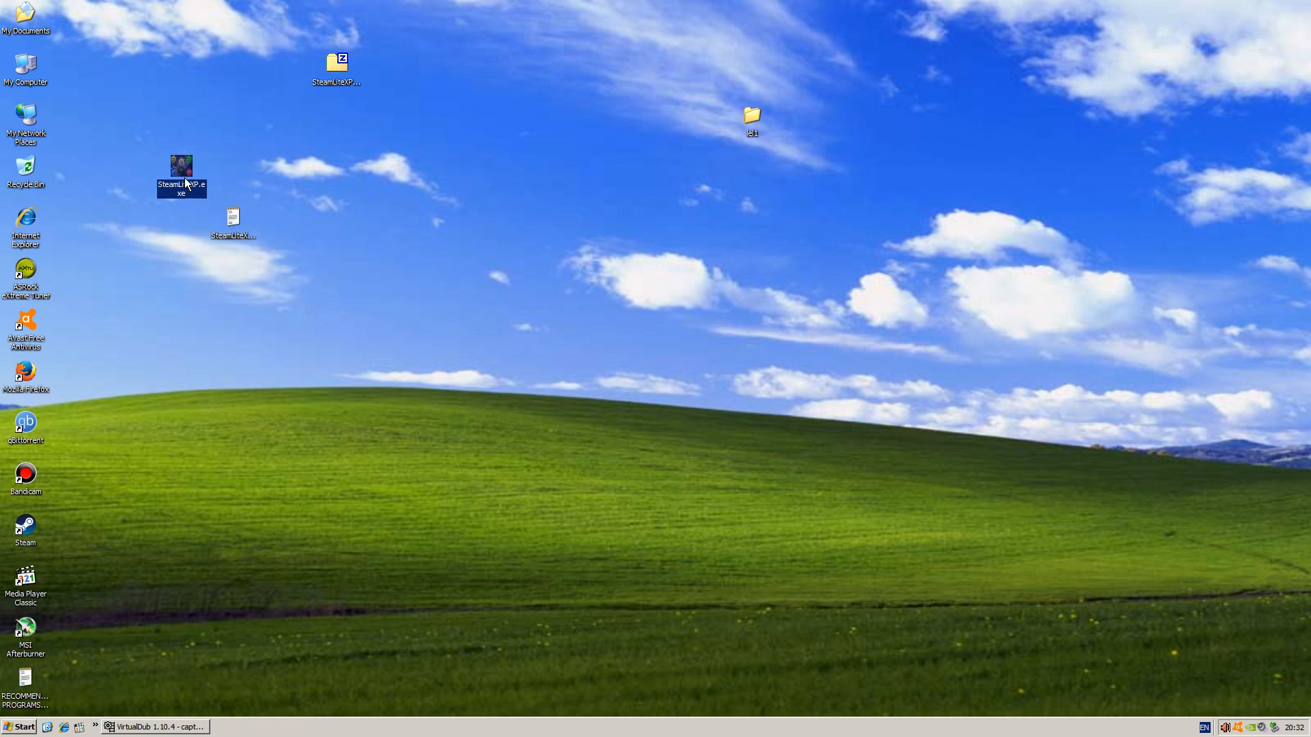
{"action": "double_click", "coordinate": [34, 66]}
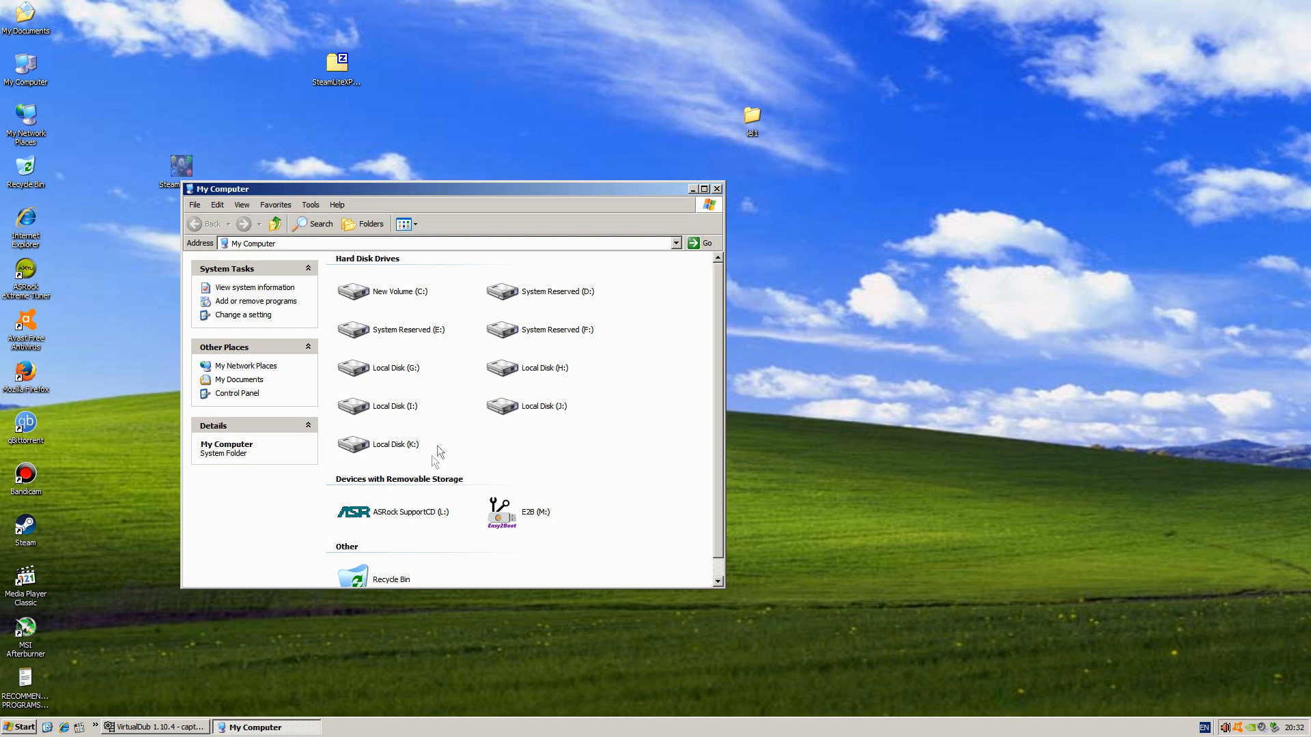
{"action": "left_click", "coordinate": [412, 407]}
{"action": "double_click", "coordinate": [398, 306]}
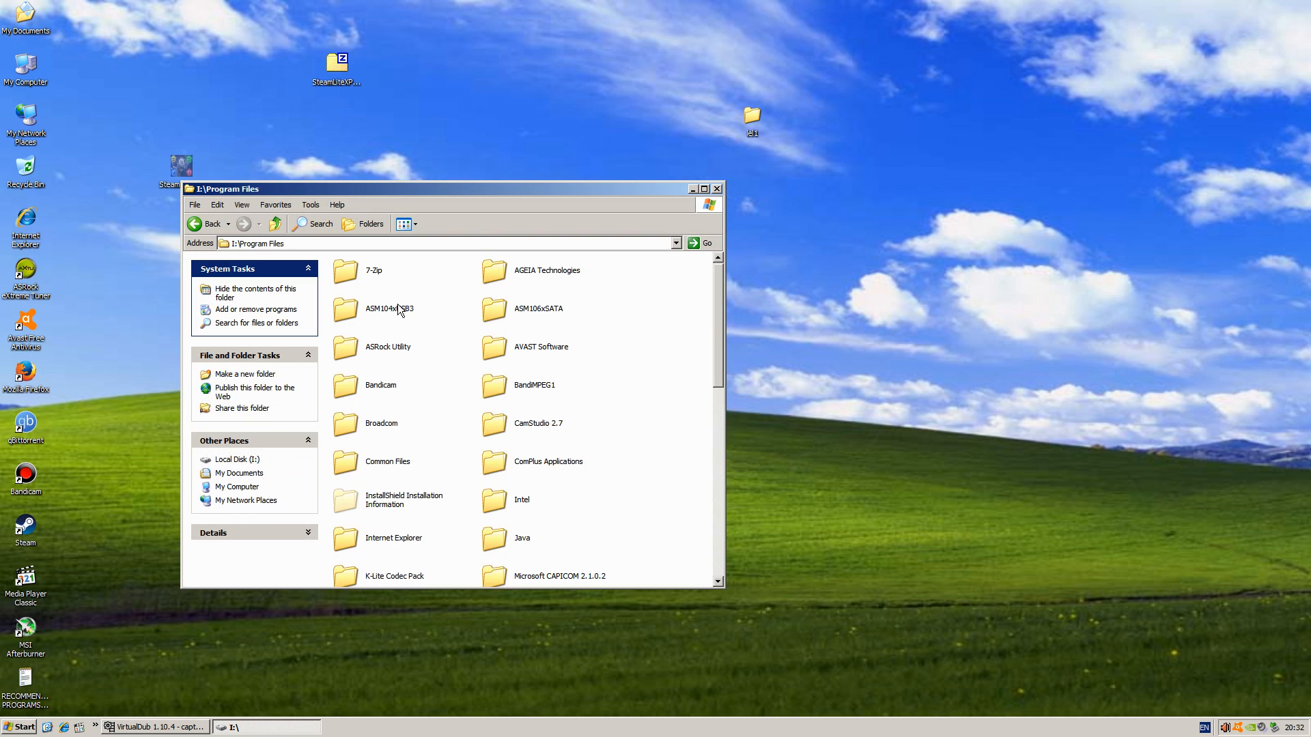
{"action": "key", "text": "s"}
{"action": "double_click", "coordinate": [509, 573]}
Launch SteamLiteXP.exe from the Steam folder
{"action": "scroll", "coordinate": [482, 423], "scroll_direction": "down", "scroll_amount": 5}
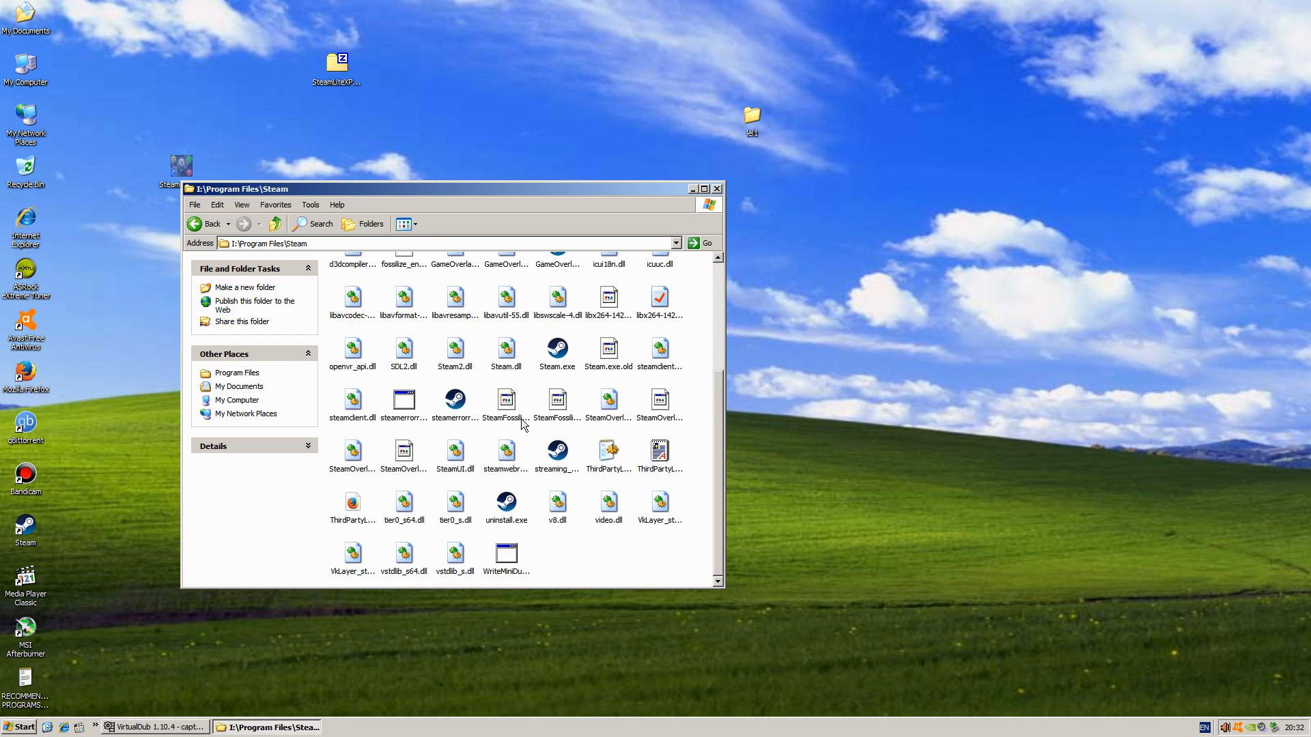
{"action": "left_click", "coordinate": [582, 560]}
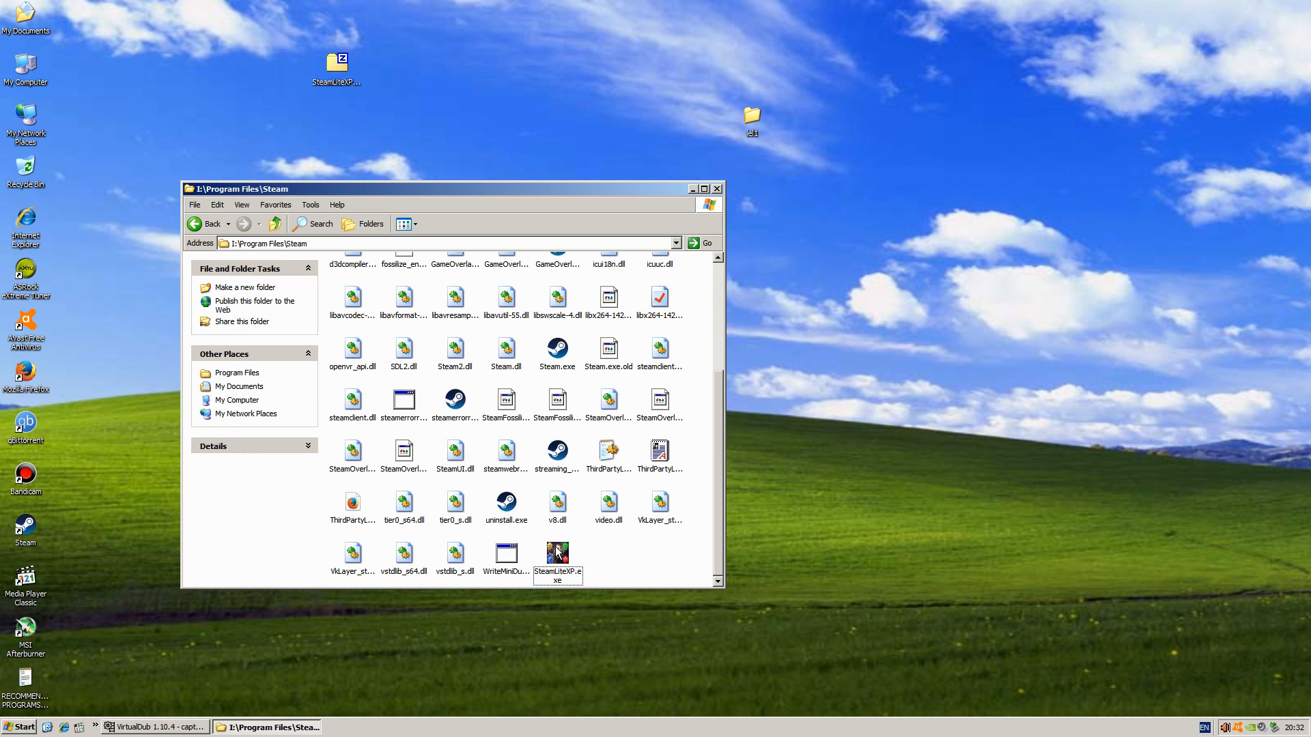
{"action": "double_click", "coordinate": [557, 553]}
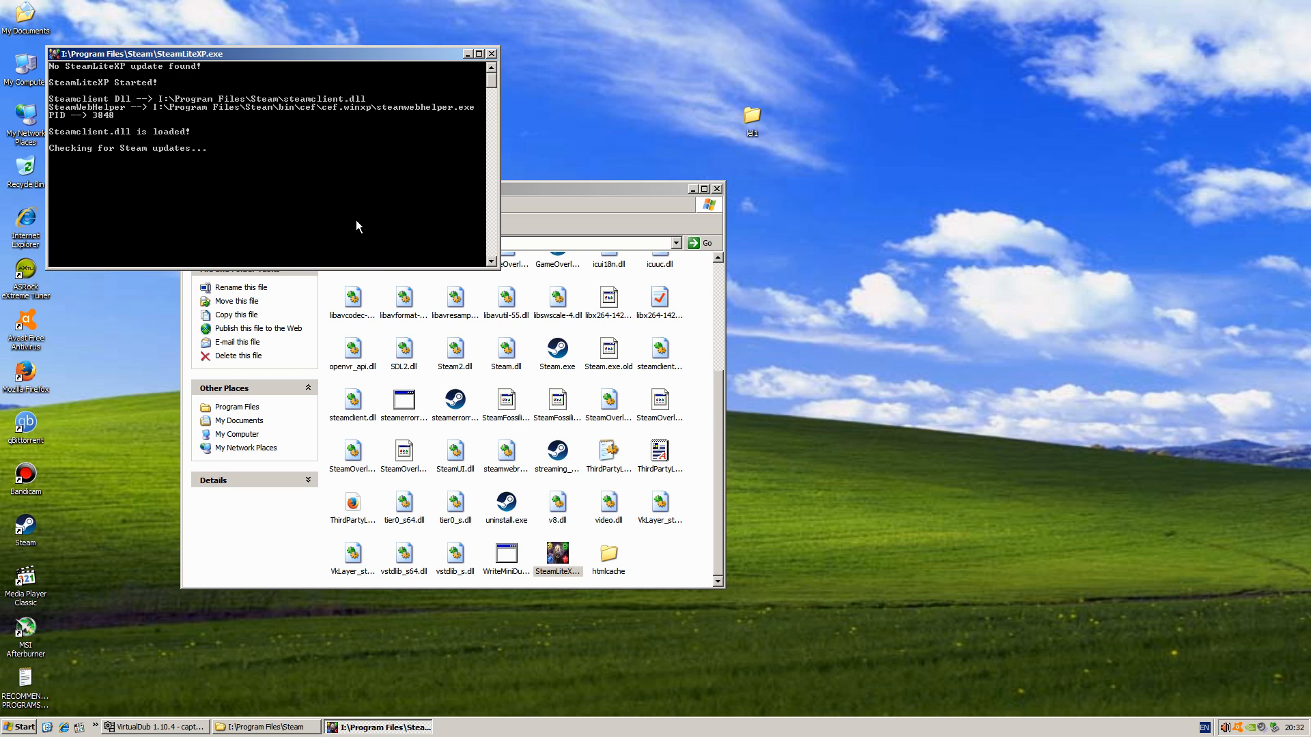
Dismiss the Steam update notice and choose 'Login with Steam account (SteamGuard for mobile)'
{"action": "left_click", "coordinate": [656, 398]}
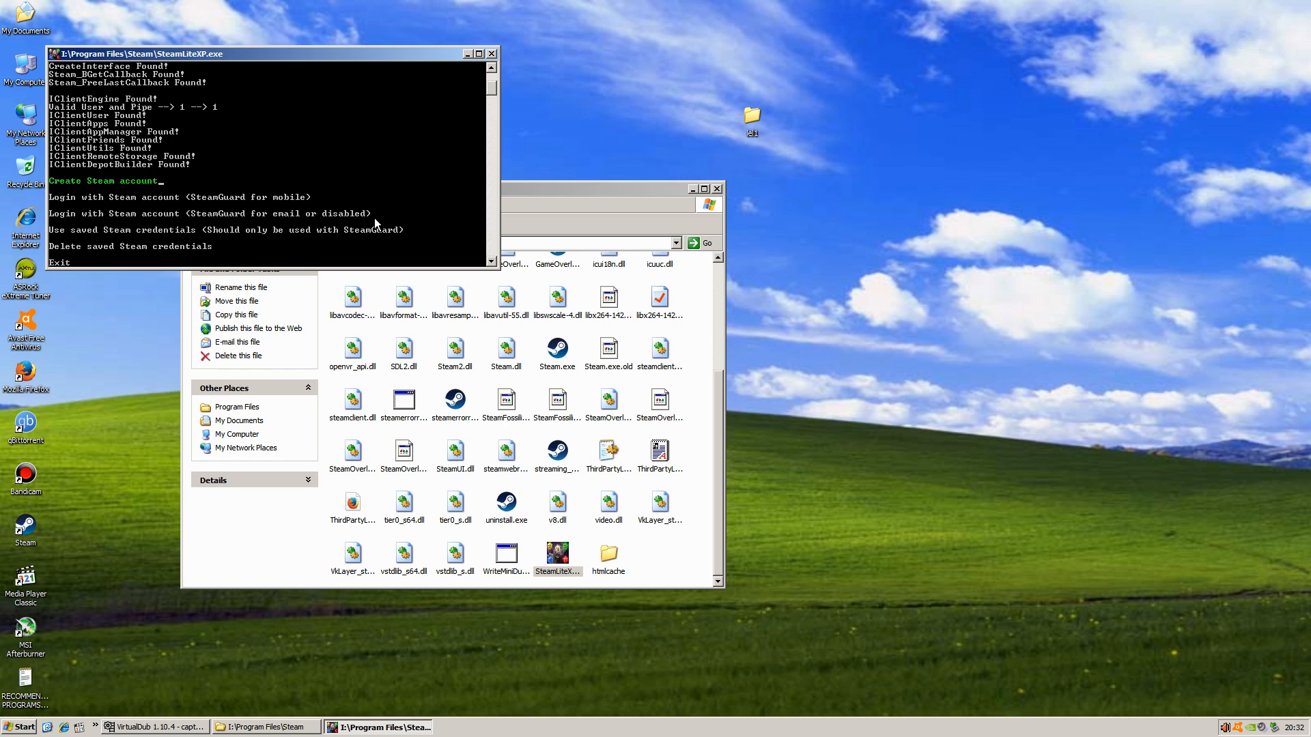
{"action": "key", "text": "Down"}
{"action": "key", "text": "Return"}
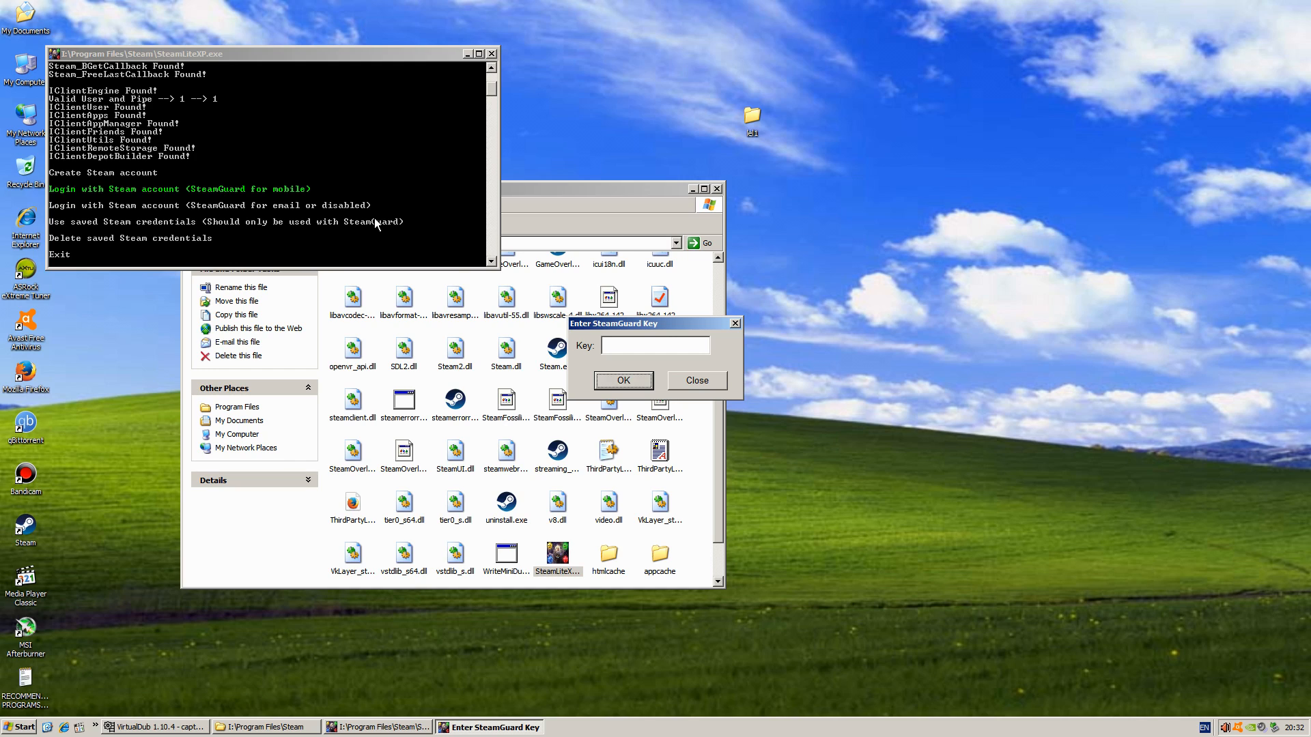
Enter the SteamGuard key, then the account username and password, and submit the login
{"action": "left_click", "coordinate": [605, 344]}
{"action": "left_click", "coordinate": [637, 381]}
{"action": "type", "text": "swat4everrulzz"}
{"action": "key", "text": "Tab"}
{"action": "type", "text": "••••••••"}
{"action": "left_click", "coordinate": [672, 439]}
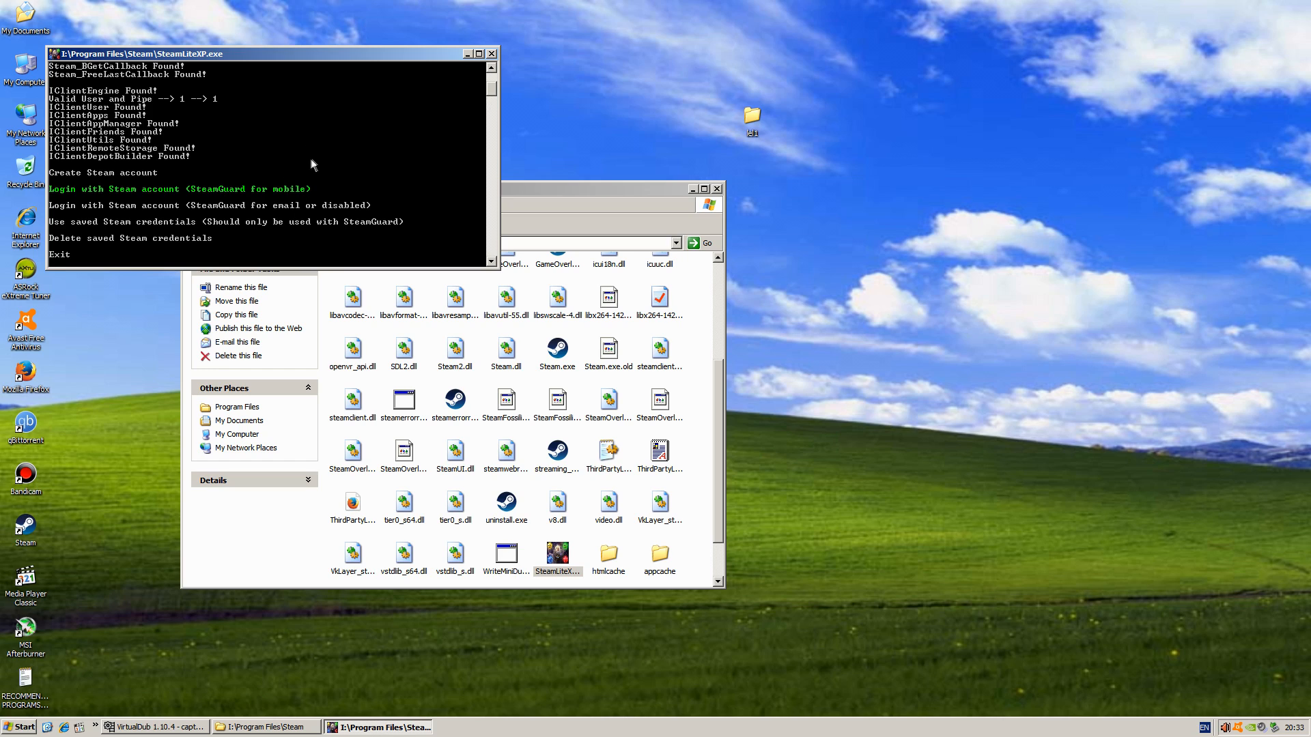
Continue the sign-in and acknowledge both 'Not installed' redistributable warnings
{"action": "key", "text": "Return"}
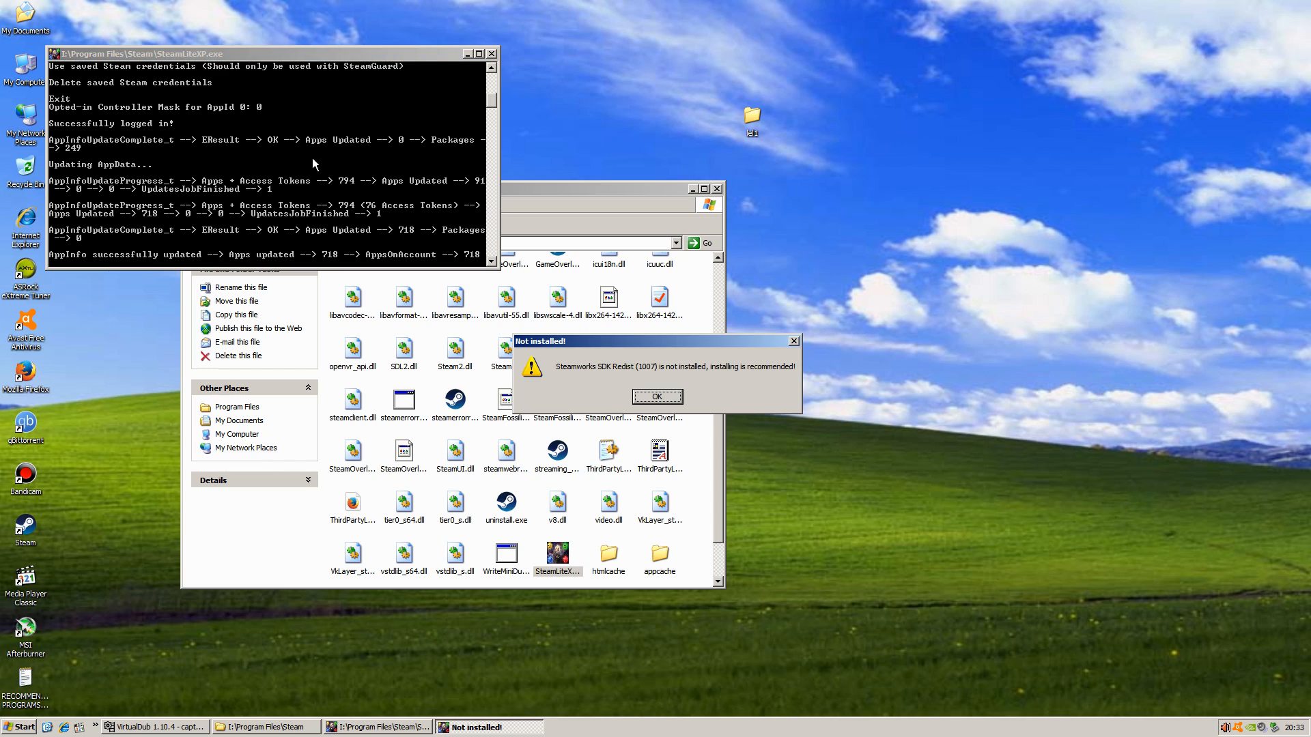
{"action": "left_click", "coordinate": [656, 395]}
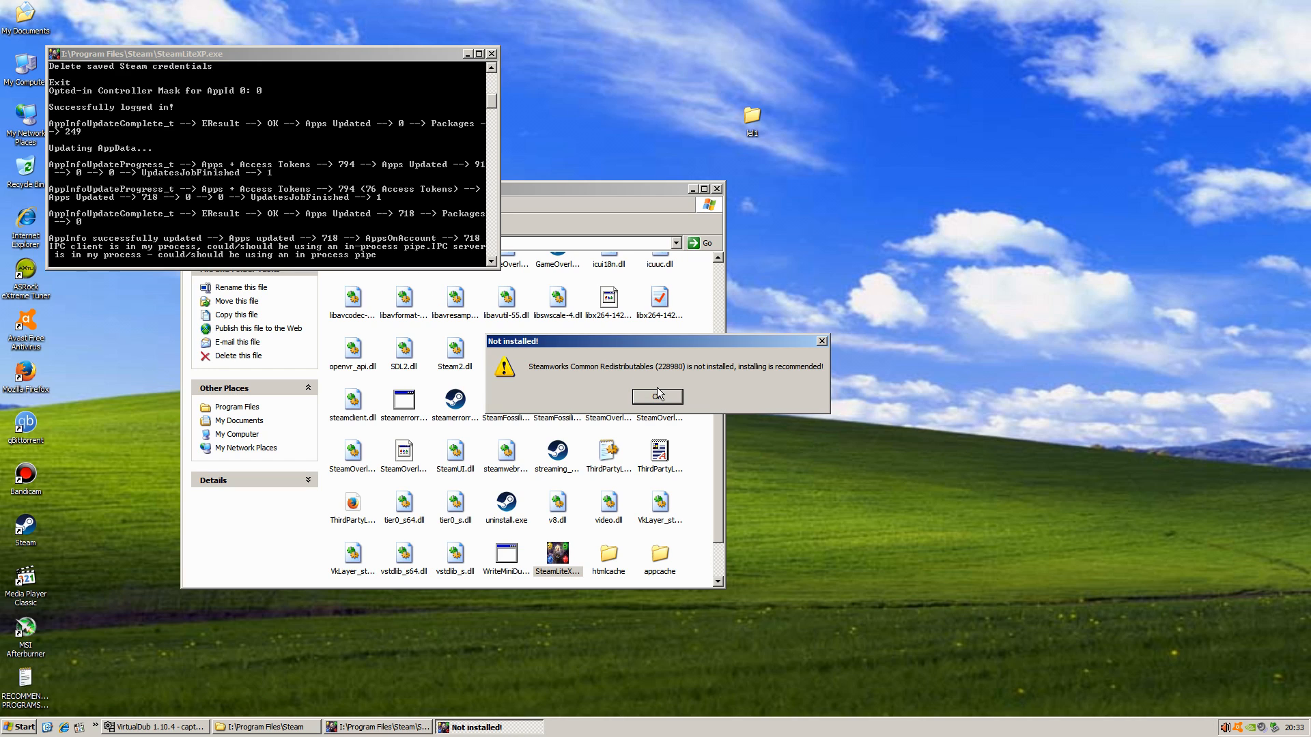
{"action": "left_click", "coordinate": [660, 400]}
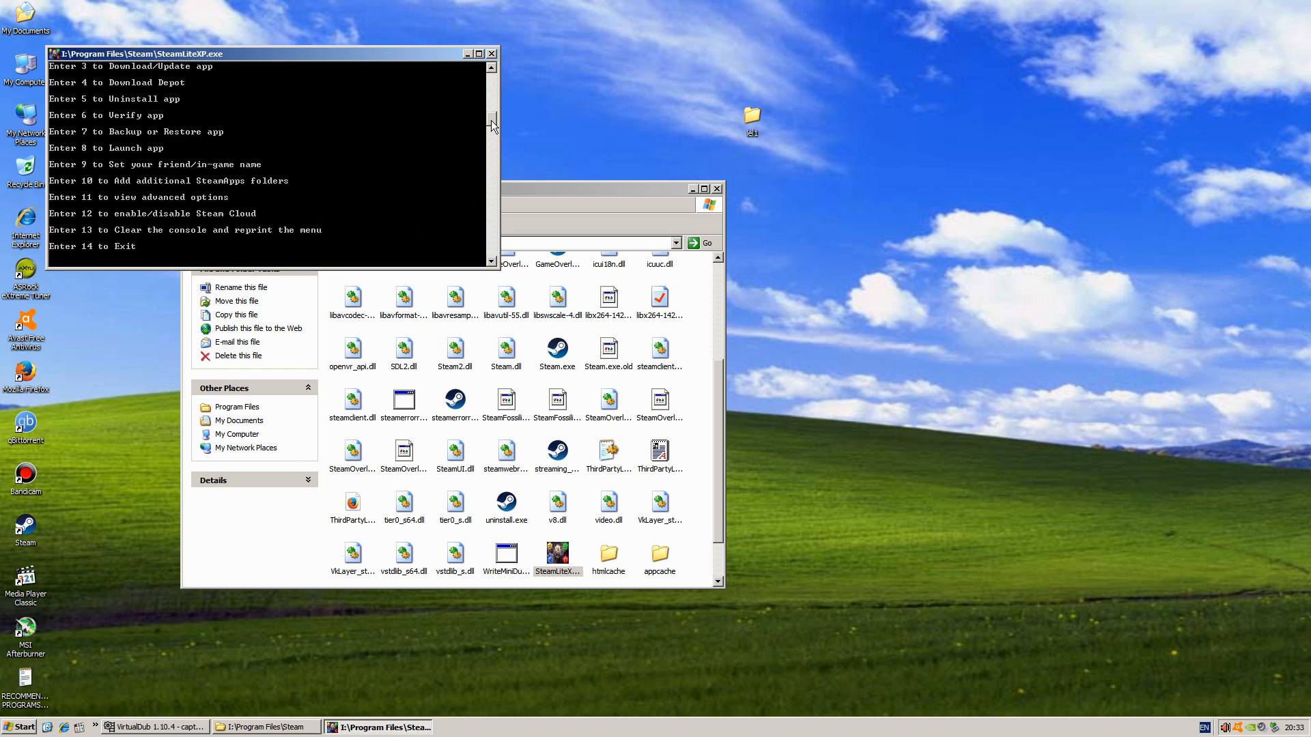
Enlarge the console, try option 4 with an empty depot ID, then choose 3 for Download/Update app
{"action": "left_click_drag", "start_coordinate": [461, 271], "coordinate": [461, 345]}
{"action": "left_click_drag", "start_coordinate": [493, 144], "coordinate": [494, 138]}
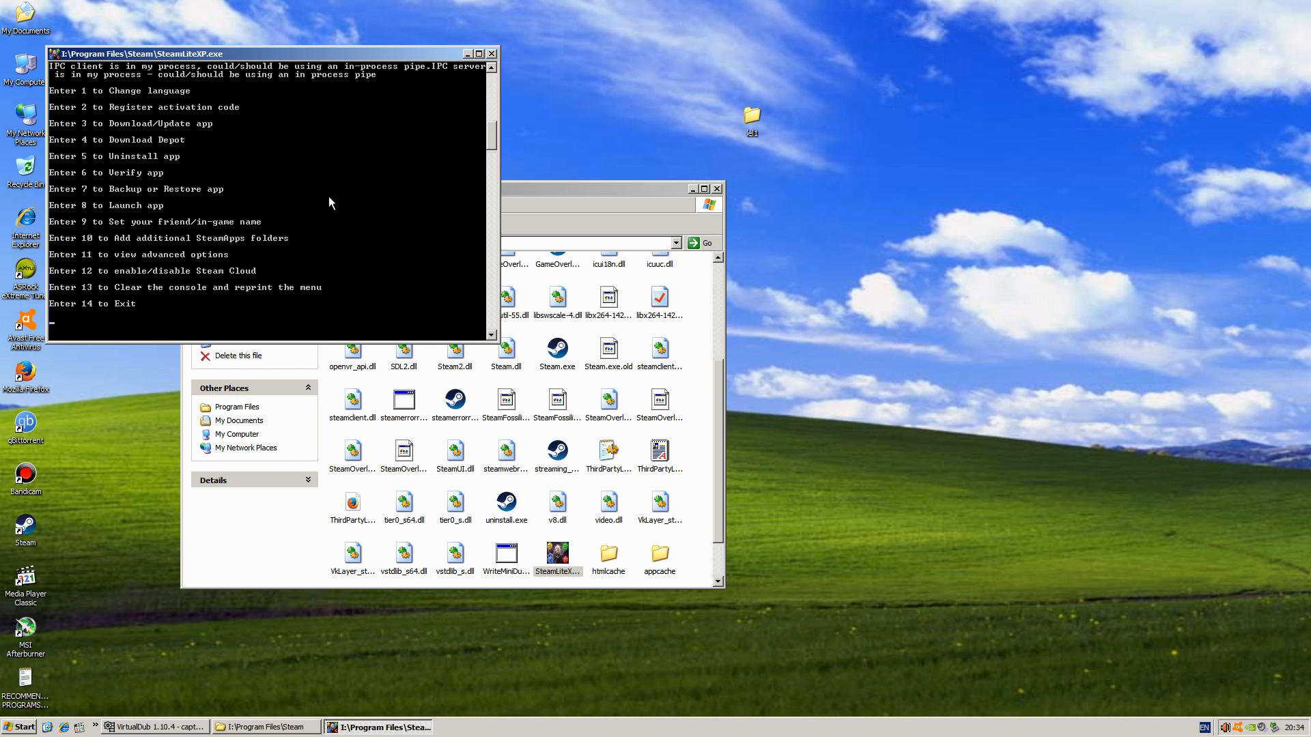
{"action": "type", "text": "4"}
{"action": "key", "text": "Return"}
{"action": "key", "text": "Return"}
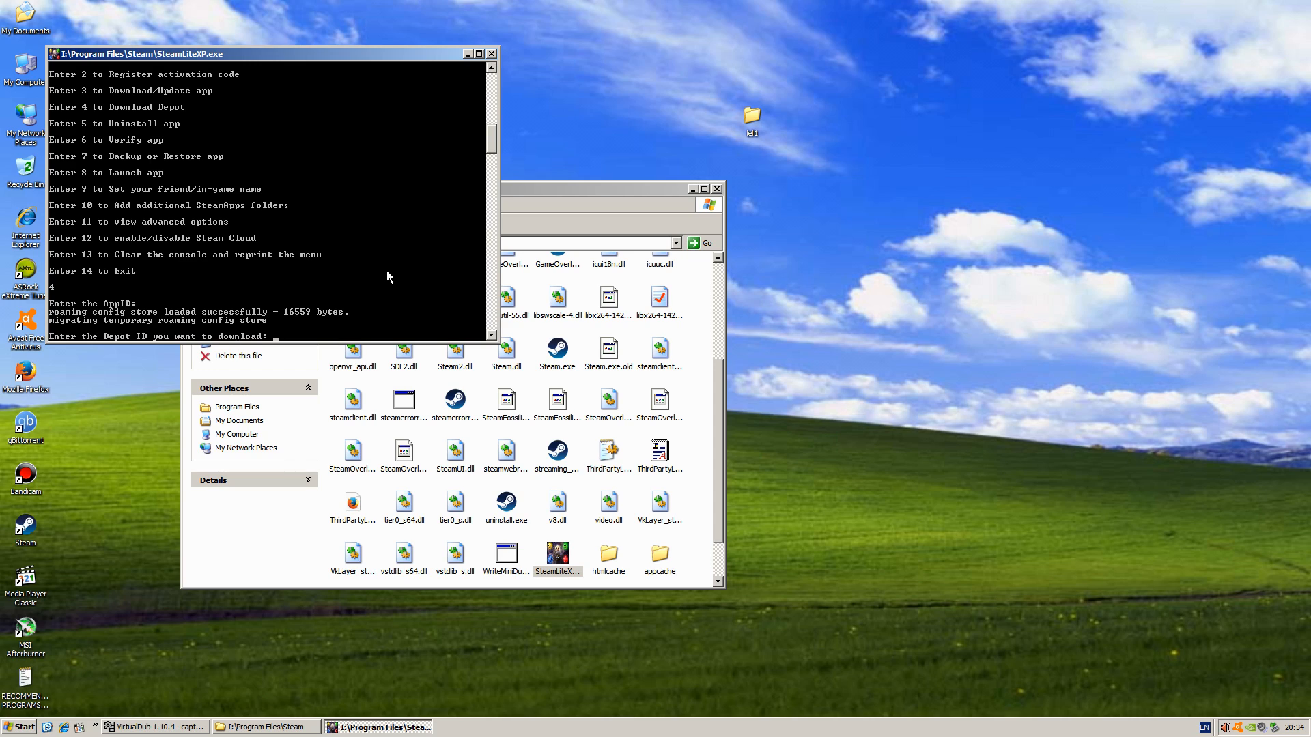
{"action": "key", "text": "Return"}
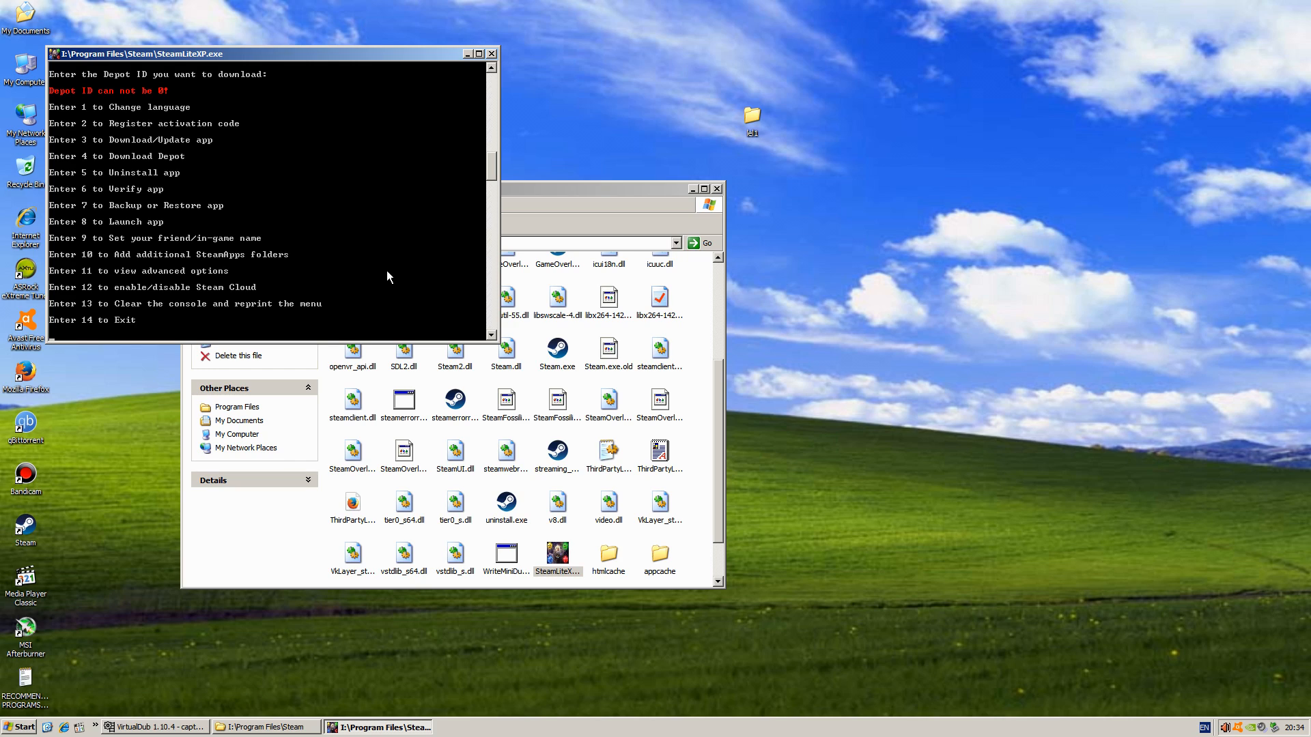
{"action": "type", "text": "3"}
{"action": "key", "text": "Return"}
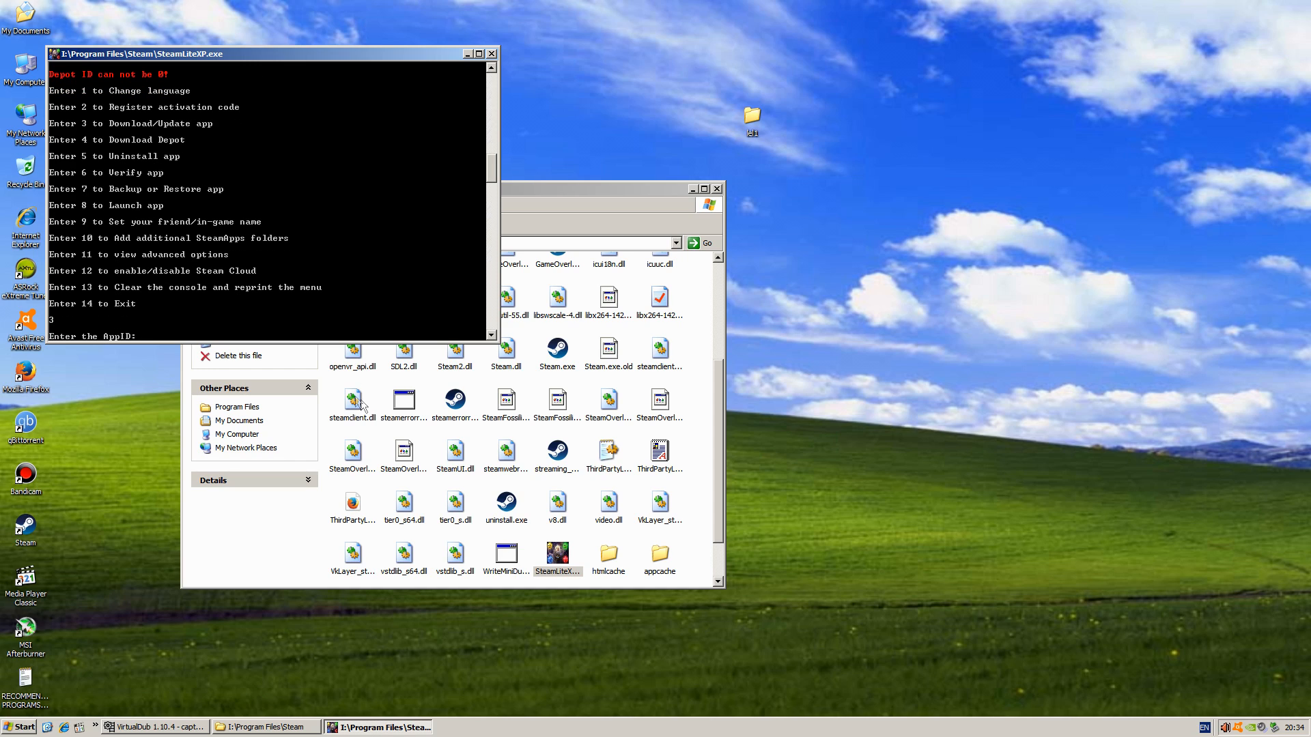
Move the console aside, open Firefox and load steamdb.info
{"action": "left_click_drag", "start_coordinate": [215, 57], "coordinate": [432, 69]}
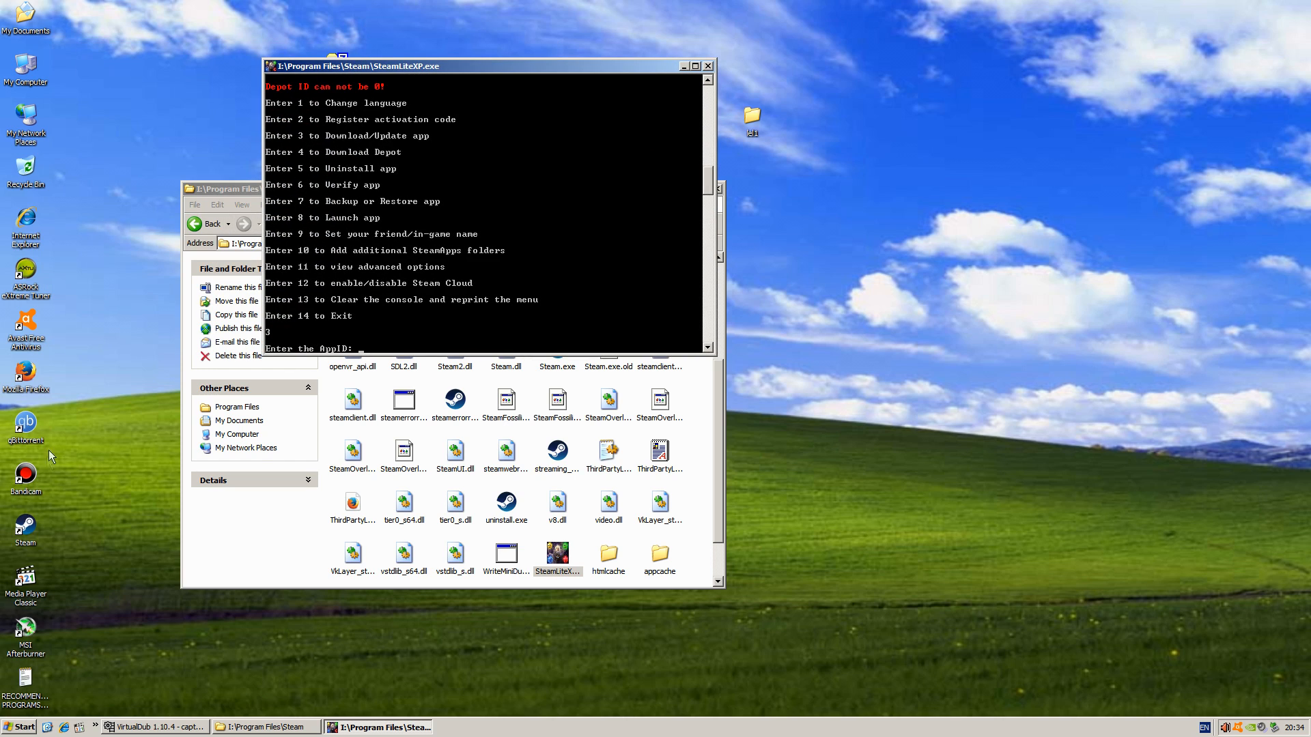
{"action": "left_click", "coordinate": [15, 387]}
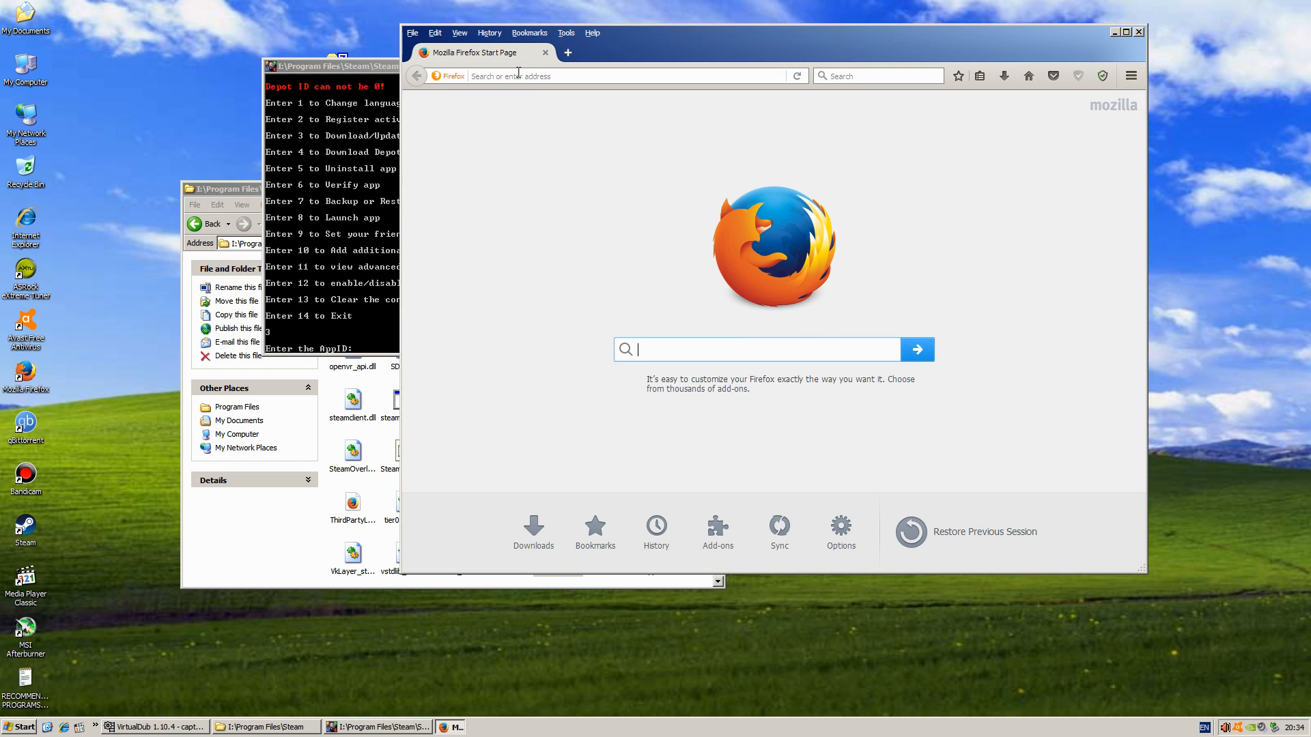
{"action": "left_click", "coordinate": [519, 76]}
{"action": "type", "text": "steamdb.com/"}
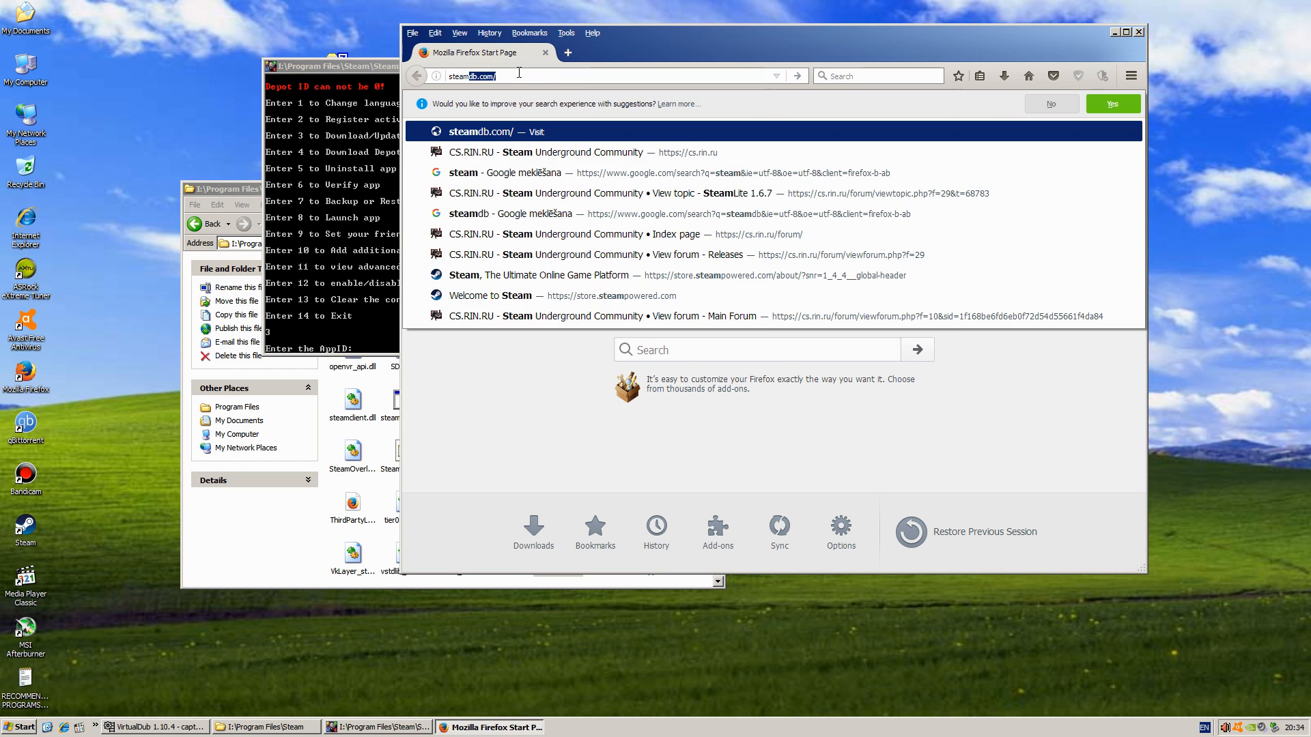
{"action": "key", "text": "Return"}
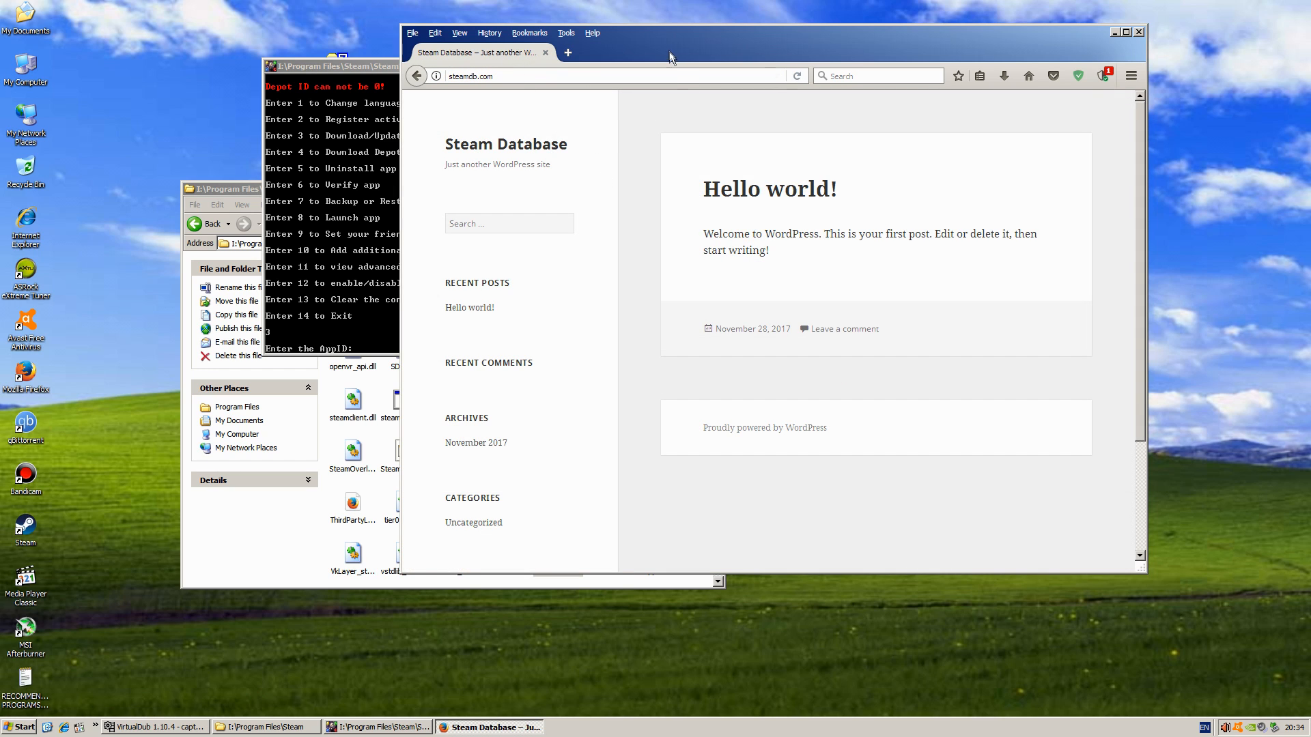
{"action": "left_click_drag", "start_coordinate": [669, 52], "coordinate": [739, 47]}
{"action": "left_click_drag", "start_coordinate": [564, 71], "coordinate": [551, 71]}
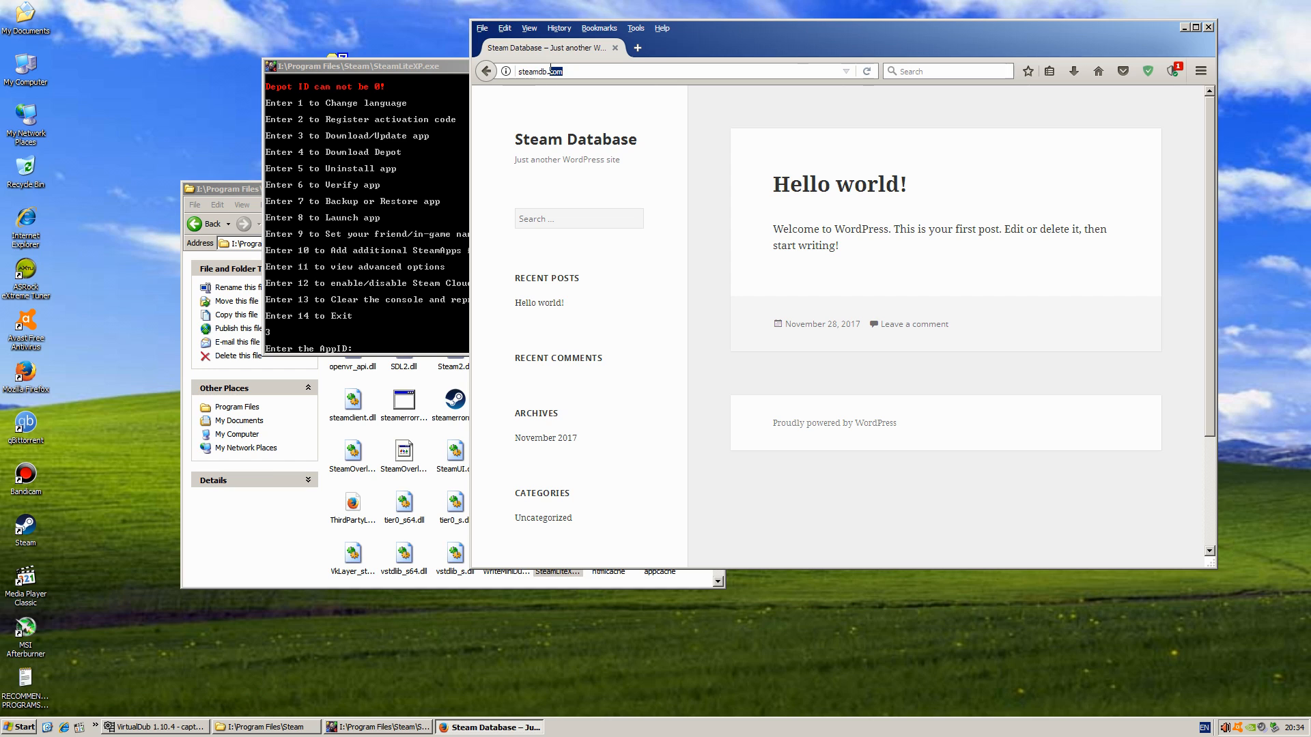
{"action": "type", "text": "info"}
{"action": "key", "text": "Return"}
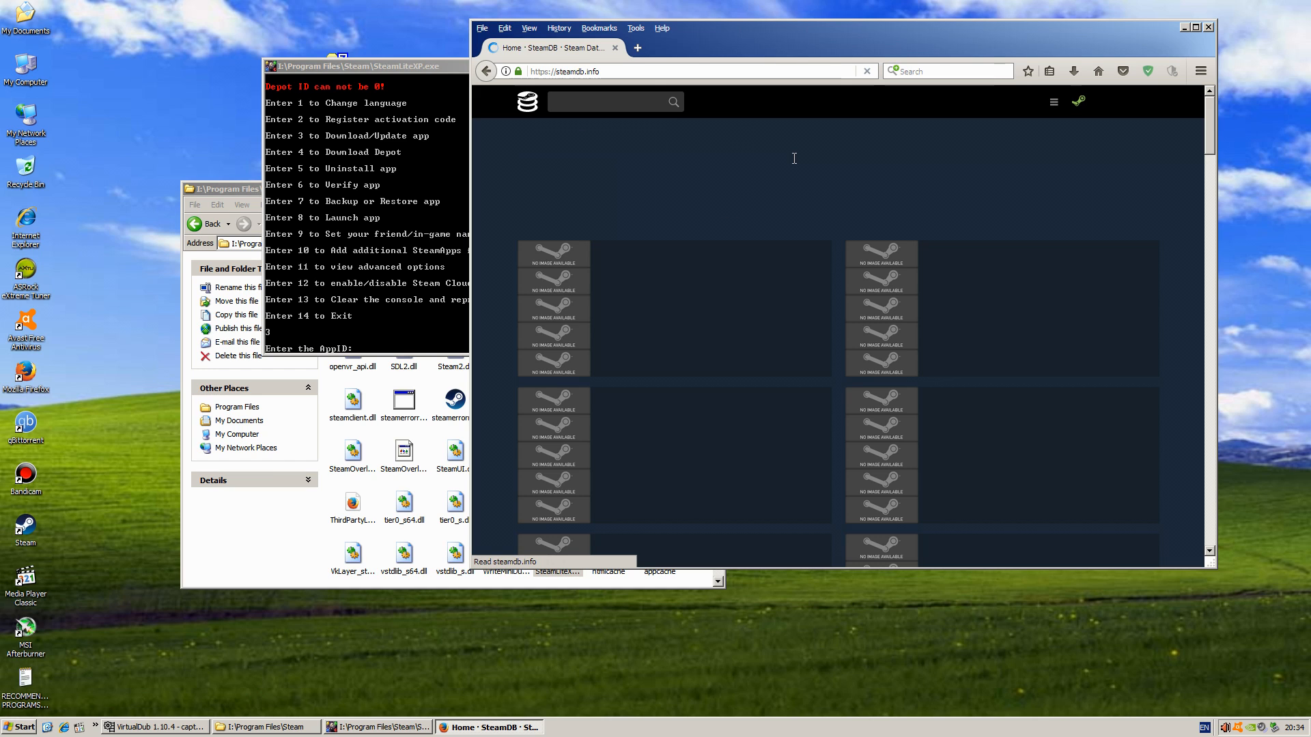
Search SteamDB for 'half life' and find Half-Life: Opposing Force's AppID, 50
{"action": "left_click", "coordinate": [618, 101]}
{"action": "type", "text": "half l"}
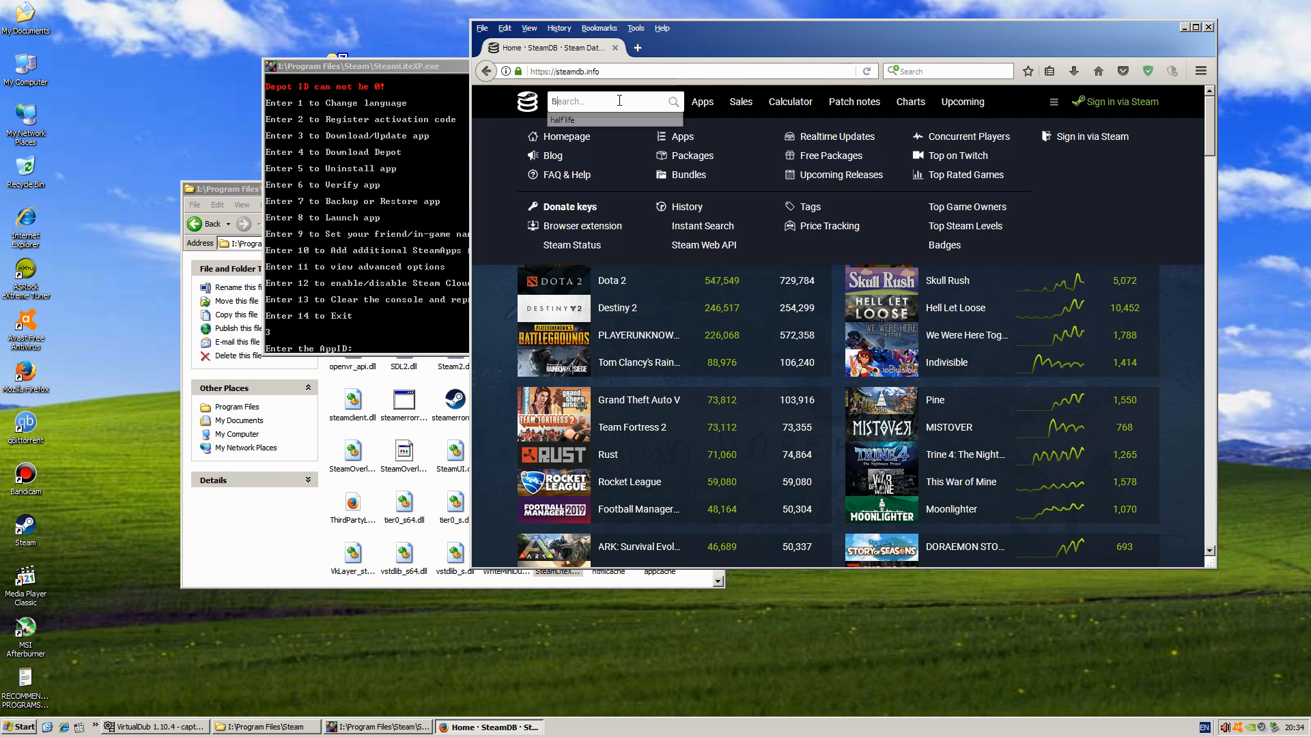
{"action": "type", "text": "ife"}
{"action": "key", "text": "Return"}
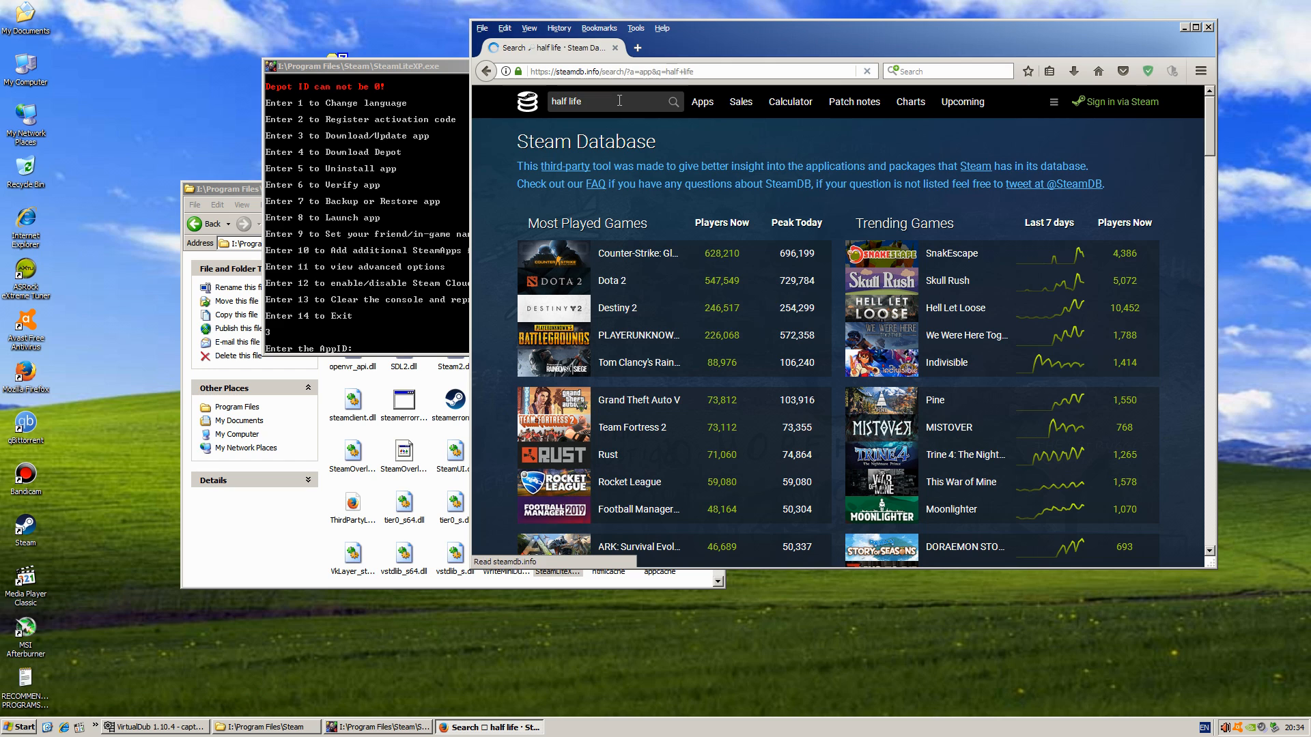
{"action": "scroll", "coordinate": [677, 208], "scroll_direction": "down", "scroll_amount": 5}
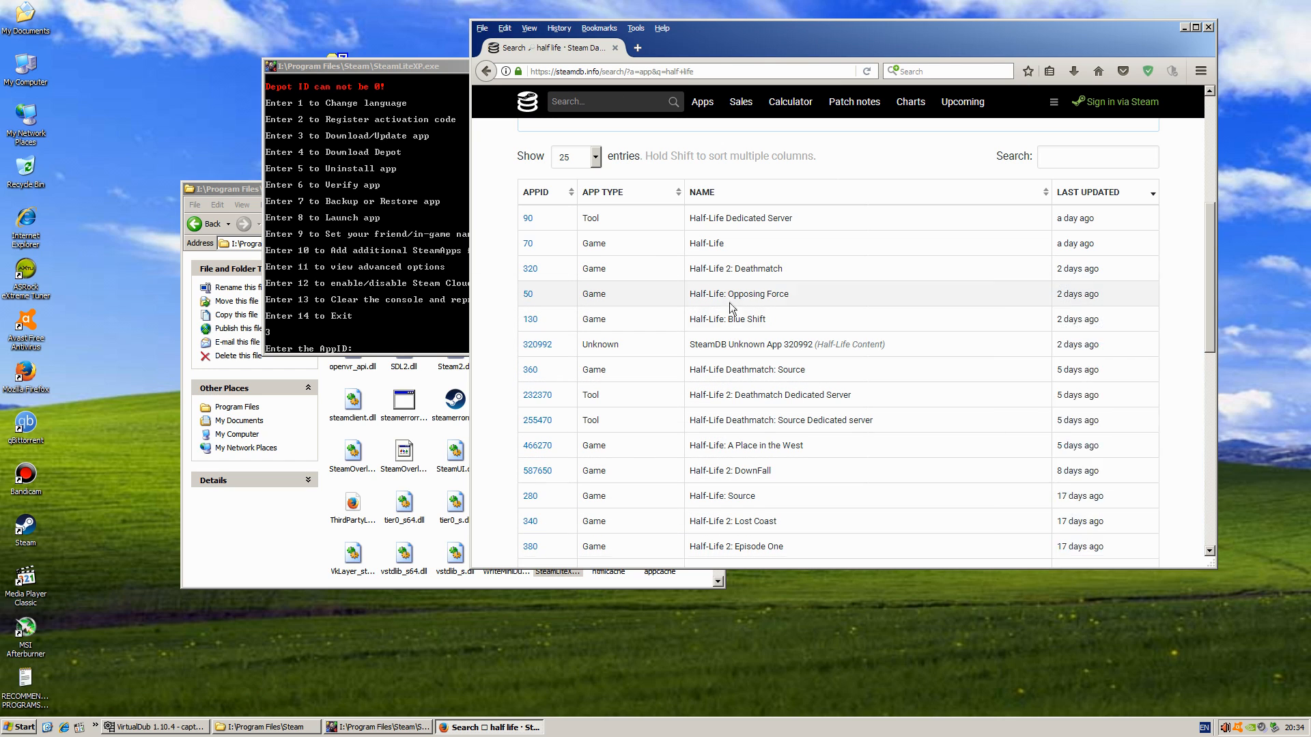
{"action": "mouse_move", "coordinate": [729, 298]}
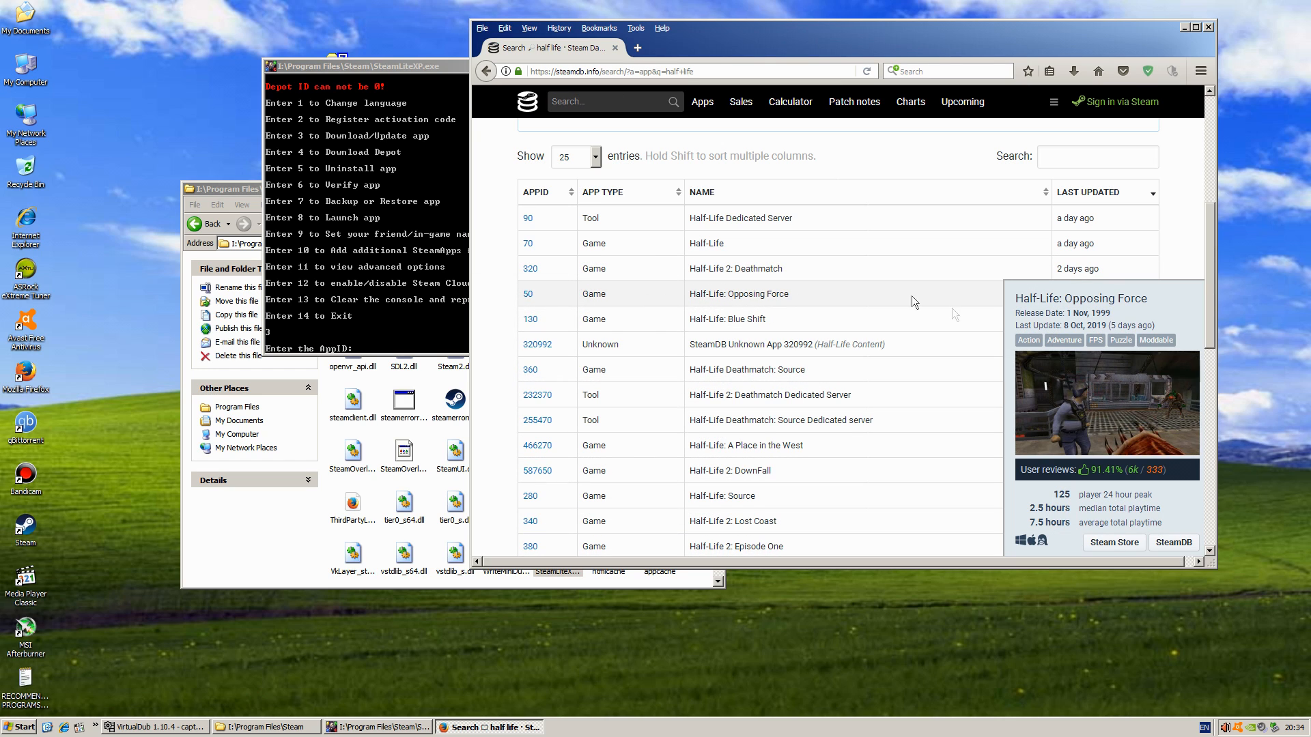
{"action": "scroll", "coordinate": [983, 351], "scroll_direction": "down", "scroll_amount": 2}
{"action": "mouse_move", "coordinate": [709, 143]}
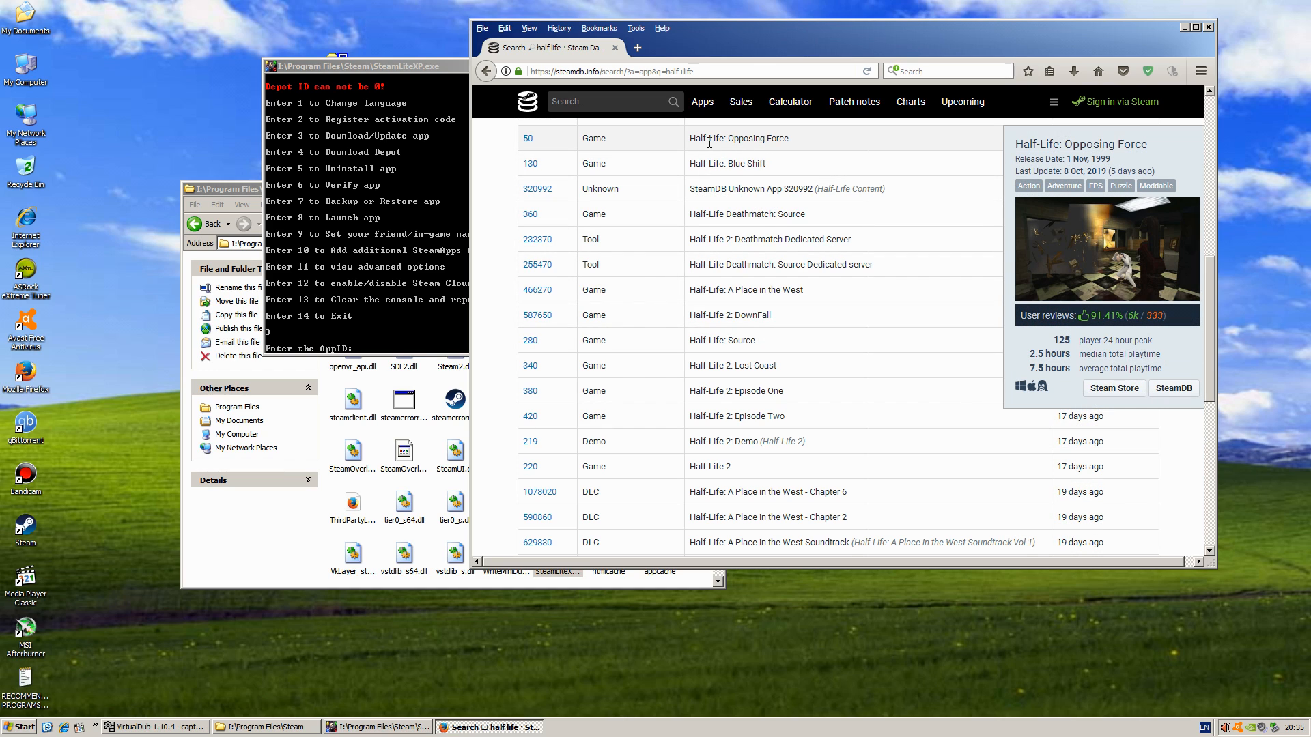
{"action": "left_click", "coordinate": [390, 344]}
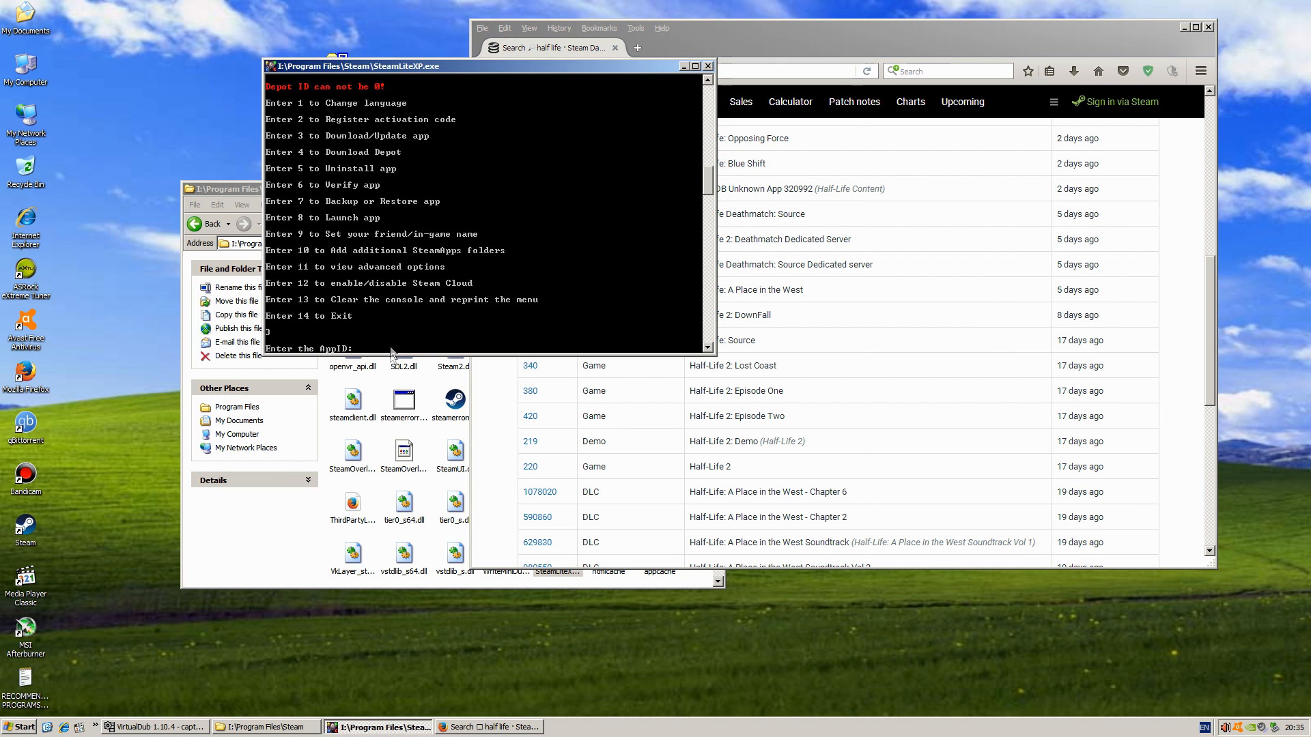
Install AppID 50 (Half-Life: Opposing Force) until it reports Fully Installed
{"action": "type", "text": "50"}
{"action": "key", "text": "Return"}
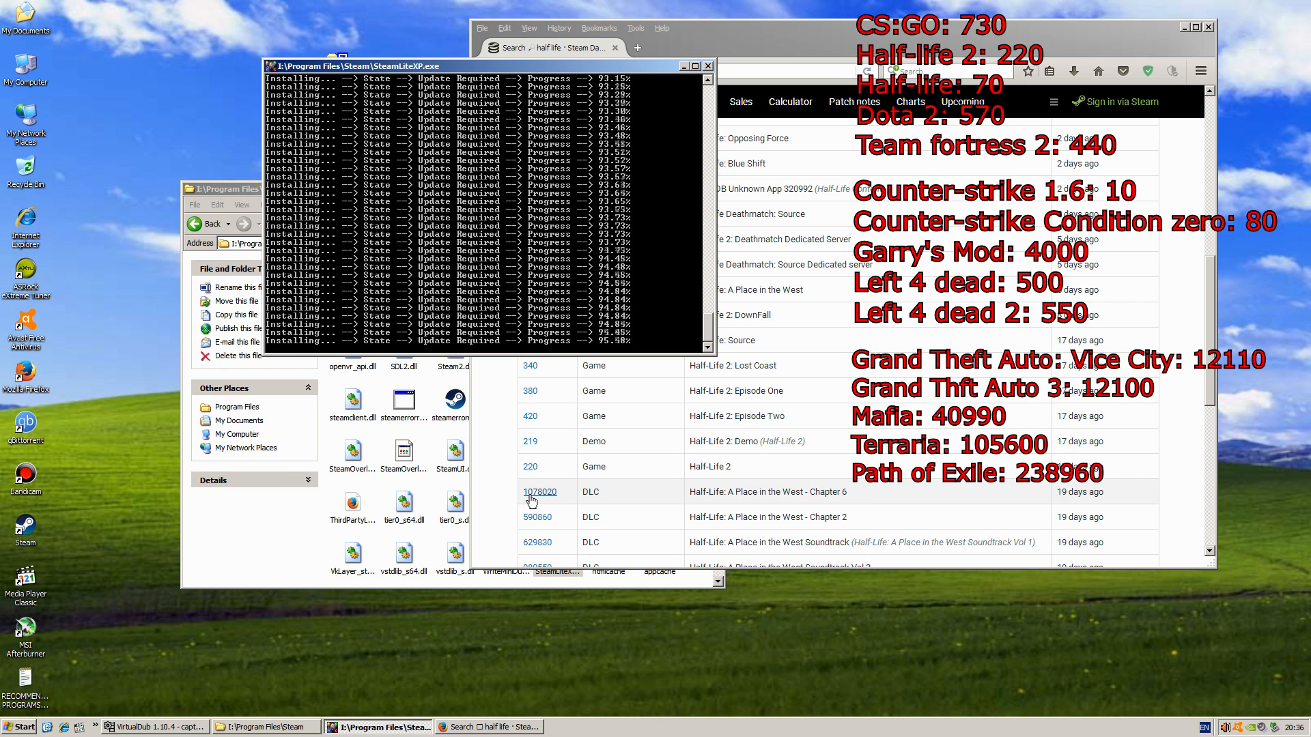
{"action": "mouse_move", "coordinate": [534, 501]}
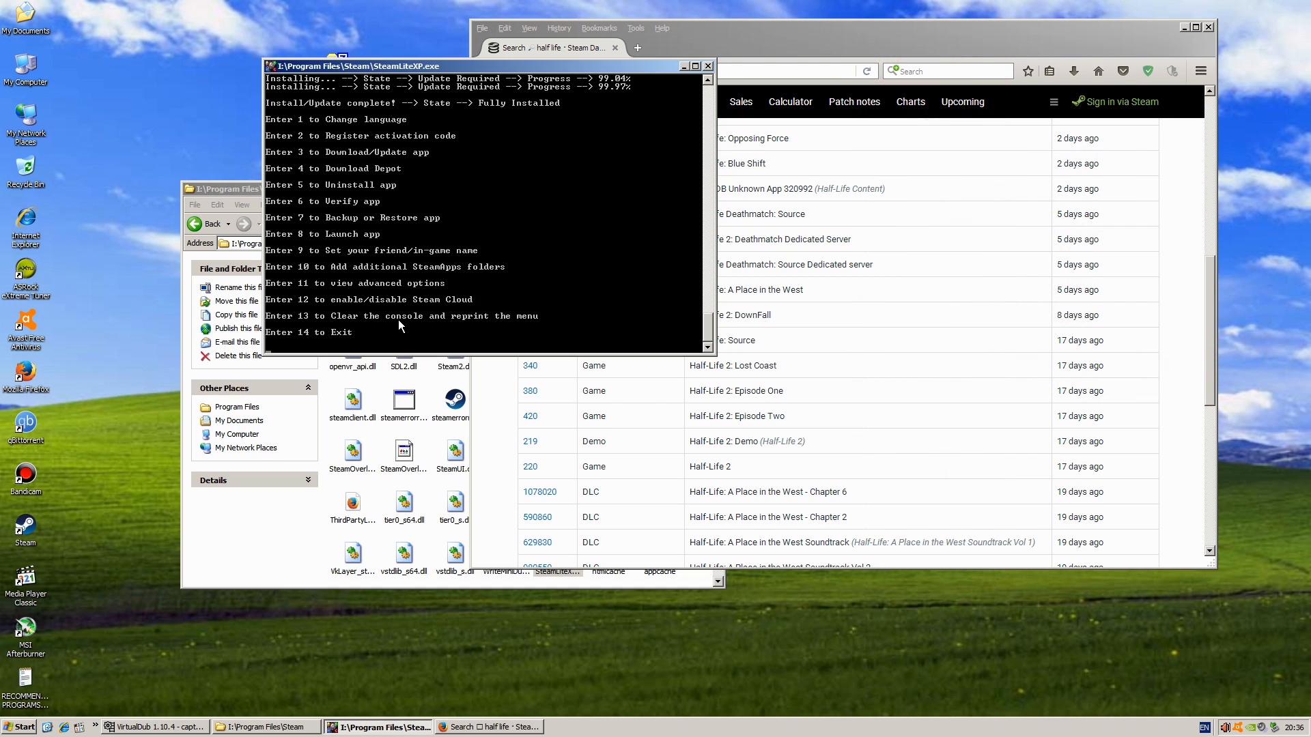
Choose option 8 (Launch app) and launch AppID 50
{"action": "type", "text": "8"}
{"action": "key", "text": "Return"}
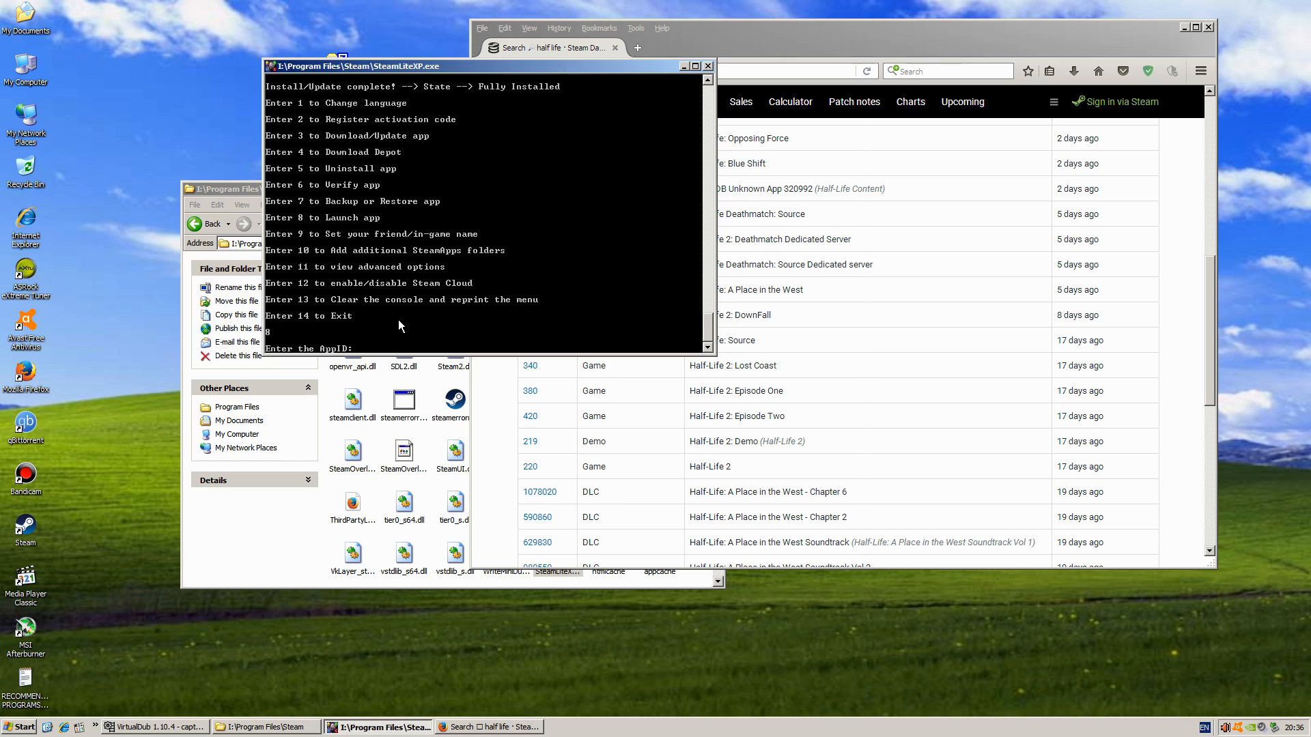
{"action": "type", "text": "50"}
{"action": "key", "text": "Return"}
Start with default settings and replace the multiplayer name 'Player' with a custom handle
{"action": "type", "text": "1"}
{"action": "key", "text": "Return"}
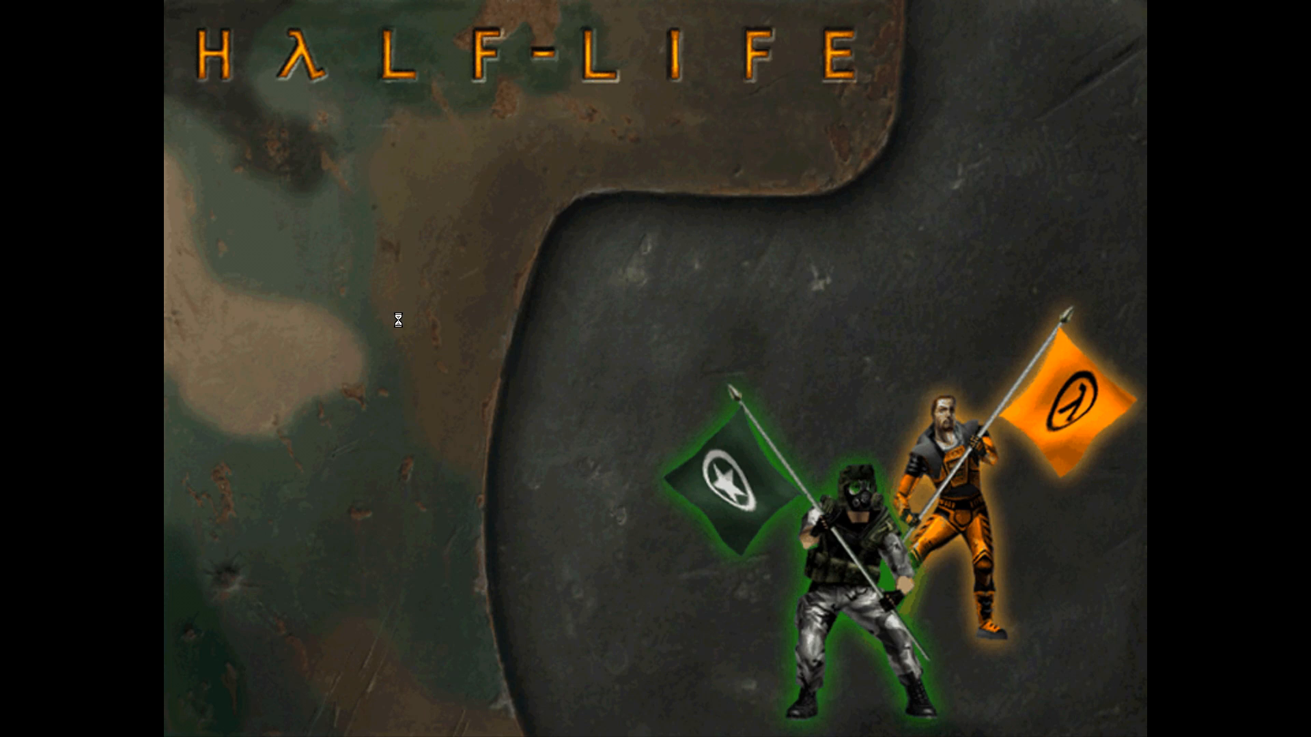
{"action": "left_click", "coordinate": [253, 631]}
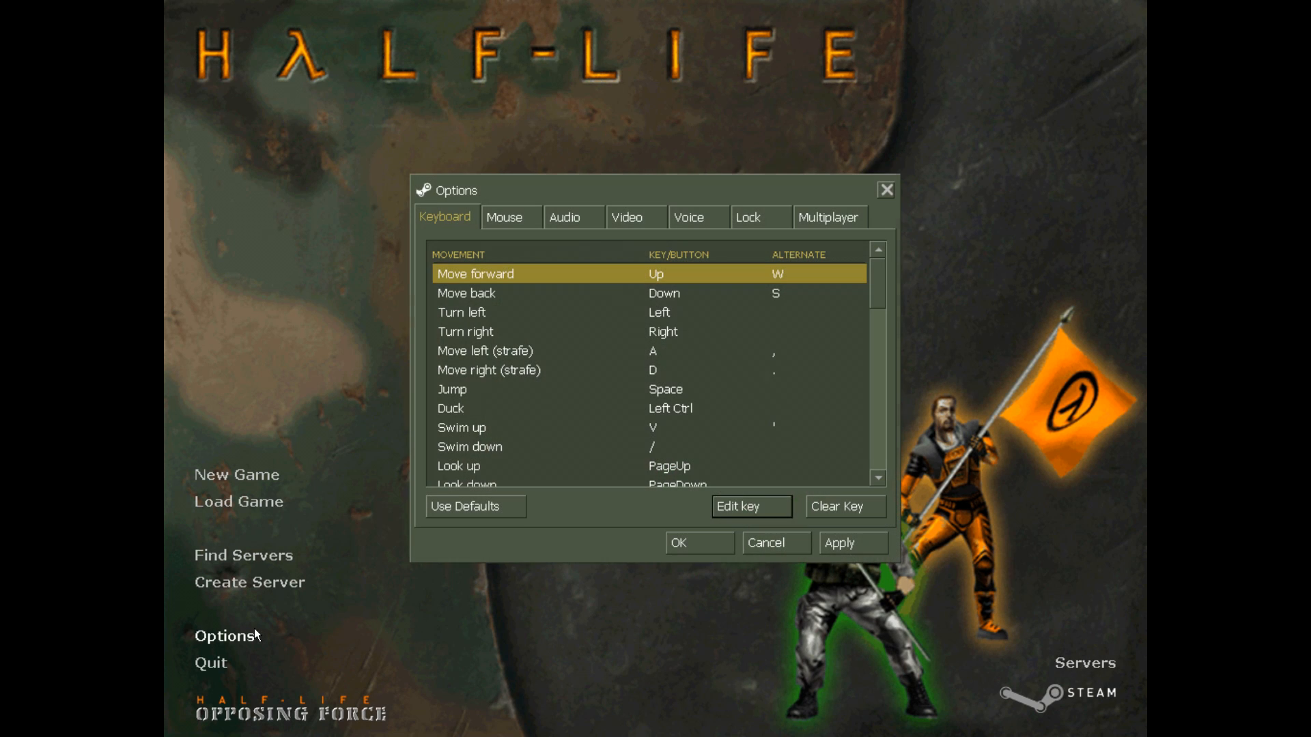
{"action": "left_click", "coordinate": [804, 224]}
{"action": "double_click", "coordinate": [499, 298]}
{"action": "type", "text": "Xtg00d"}
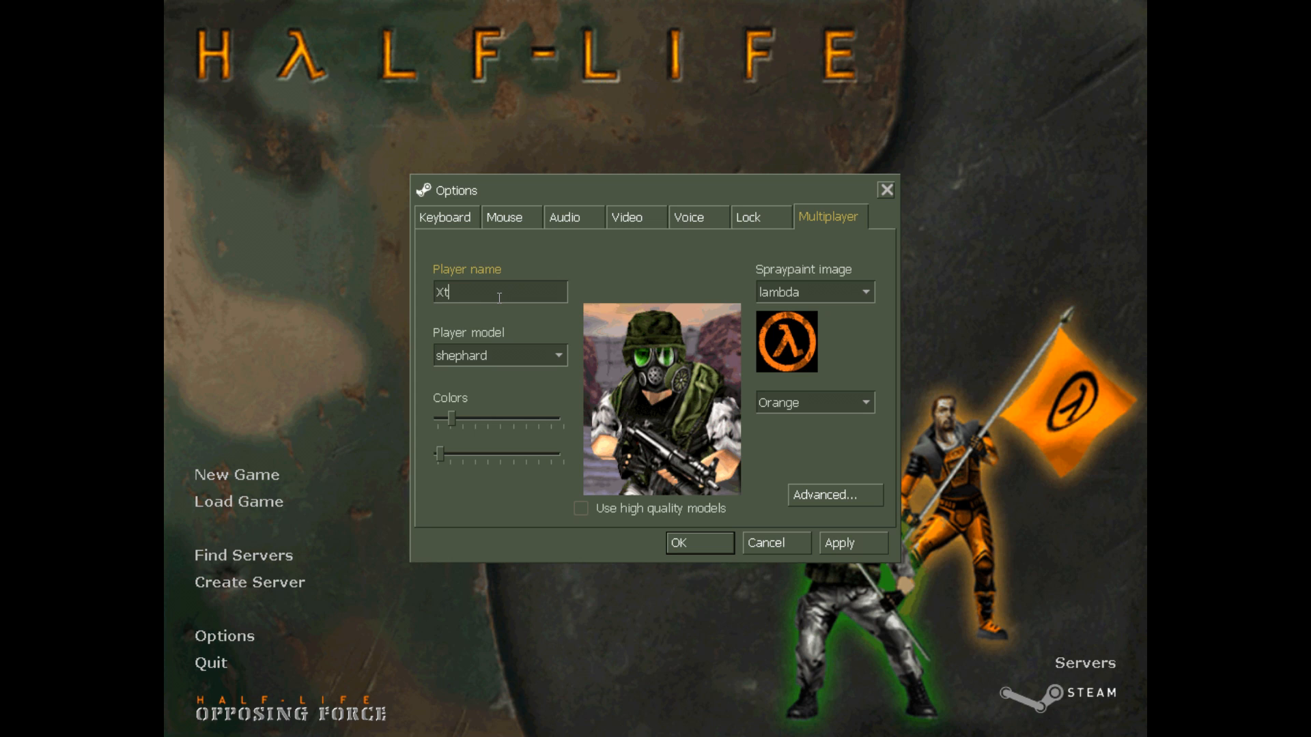
{"action": "key", "text": "BackSpace"}
{"action": "key", "text": "BackSpace"}
{"action": "key", "text": "BackSpace"}
{"action": "type", "text": "0d"}
{"action": "left_click", "coordinate": [842, 545]}
{"action": "left_click", "coordinate": [718, 541]}
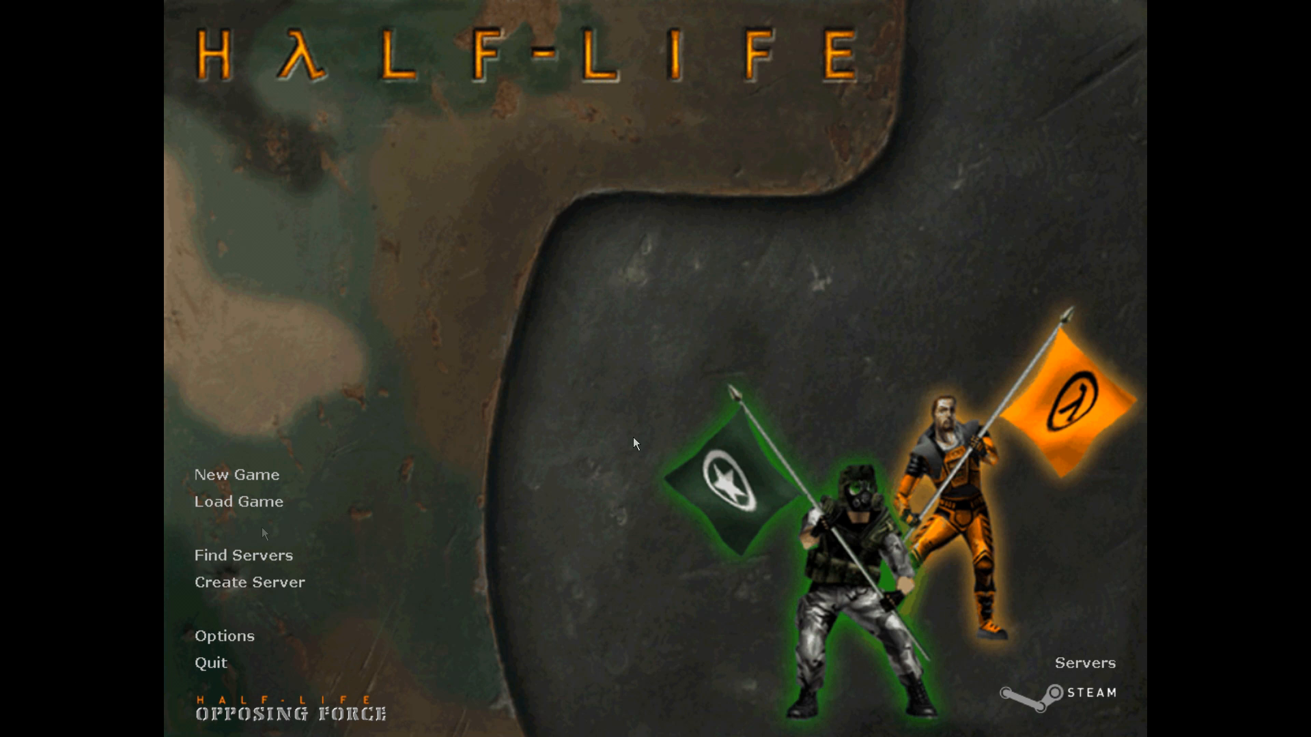
List Opposing Force servers, sort by game and player count, and join ANTALYA DOKUMA
{"action": "left_click", "coordinate": [204, 556]}
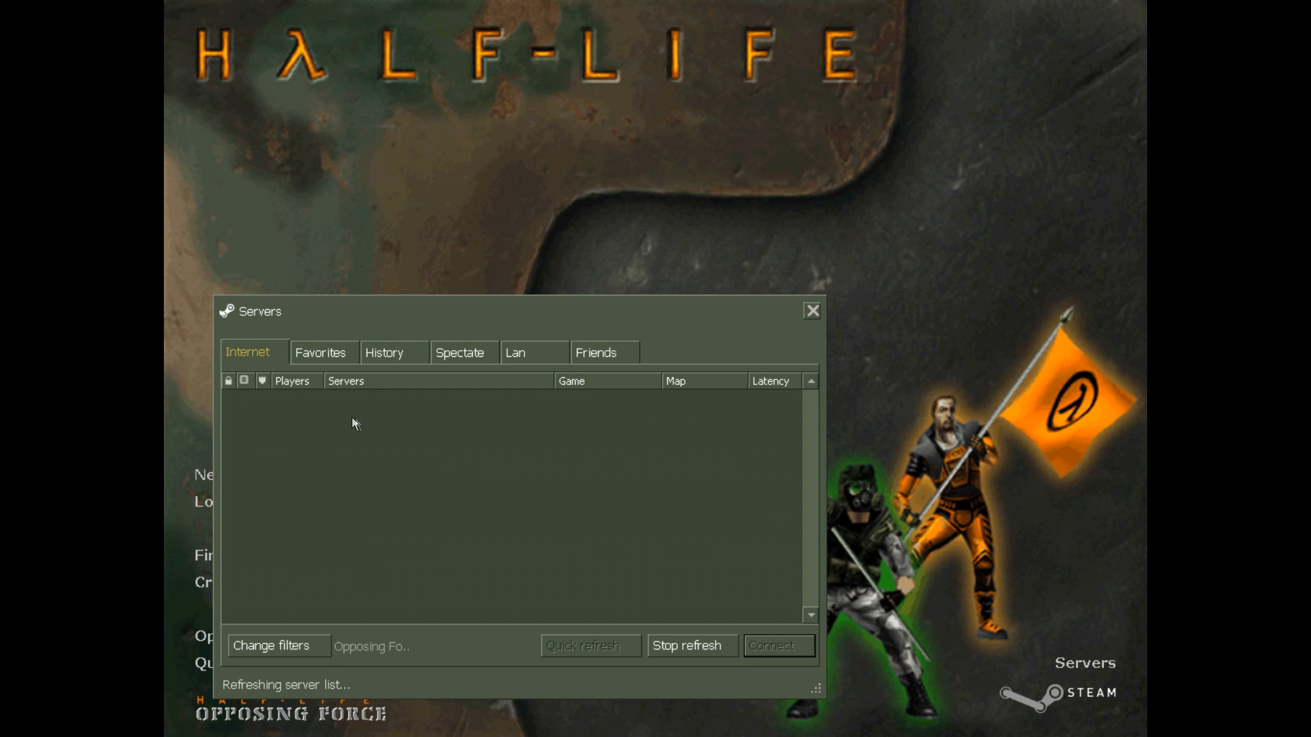
{"action": "left_click", "coordinate": [607, 383]}
{"action": "left_click", "coordinate": [306, 384]}
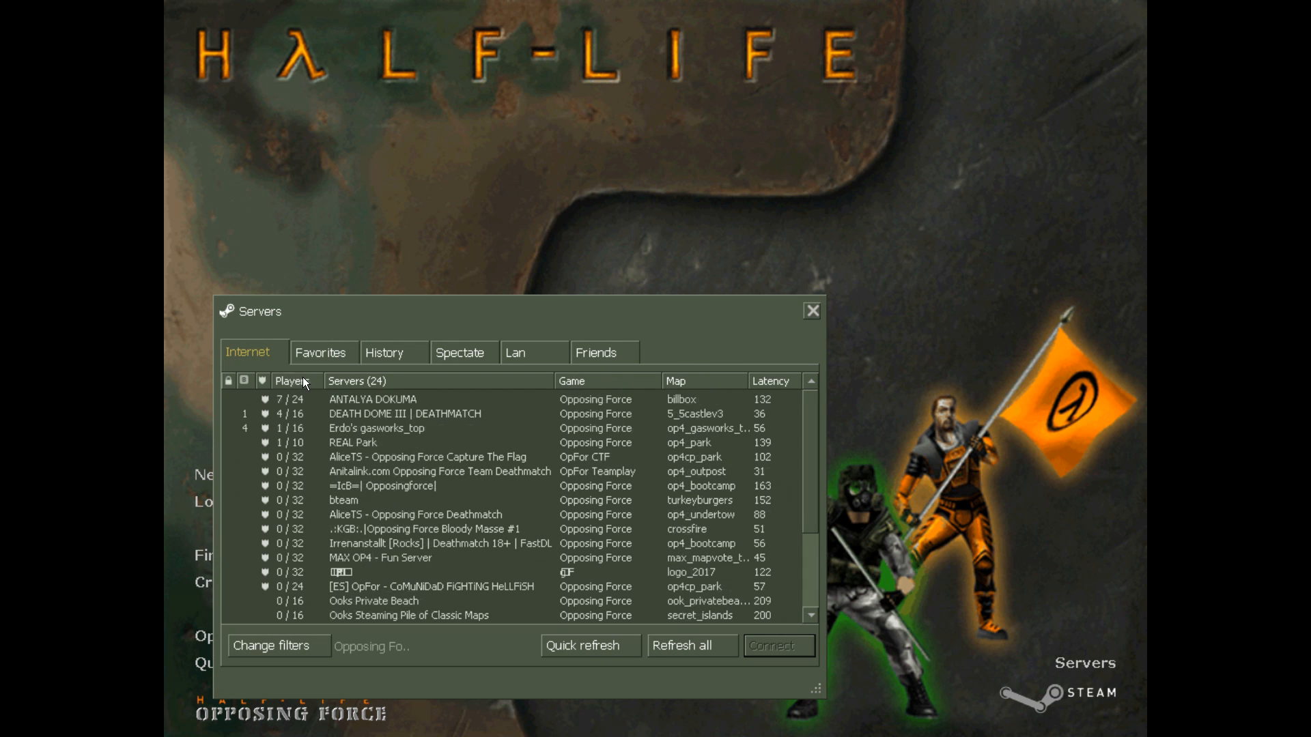
{"action": "double_click", "coordinate": [336, 399]}
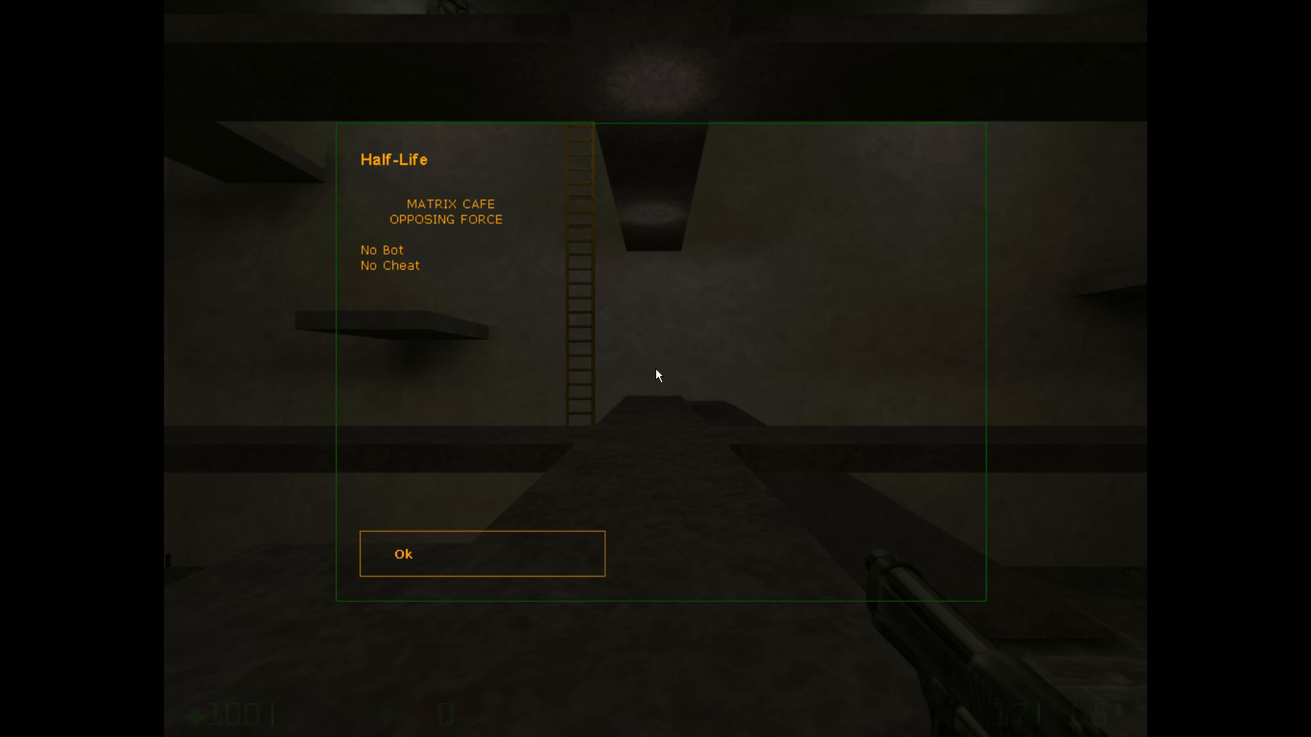
Dismiss the server welcome message and fire the pistol repeatedly at opponents
{"action": "left_click", "coordinate": [482, 554]}
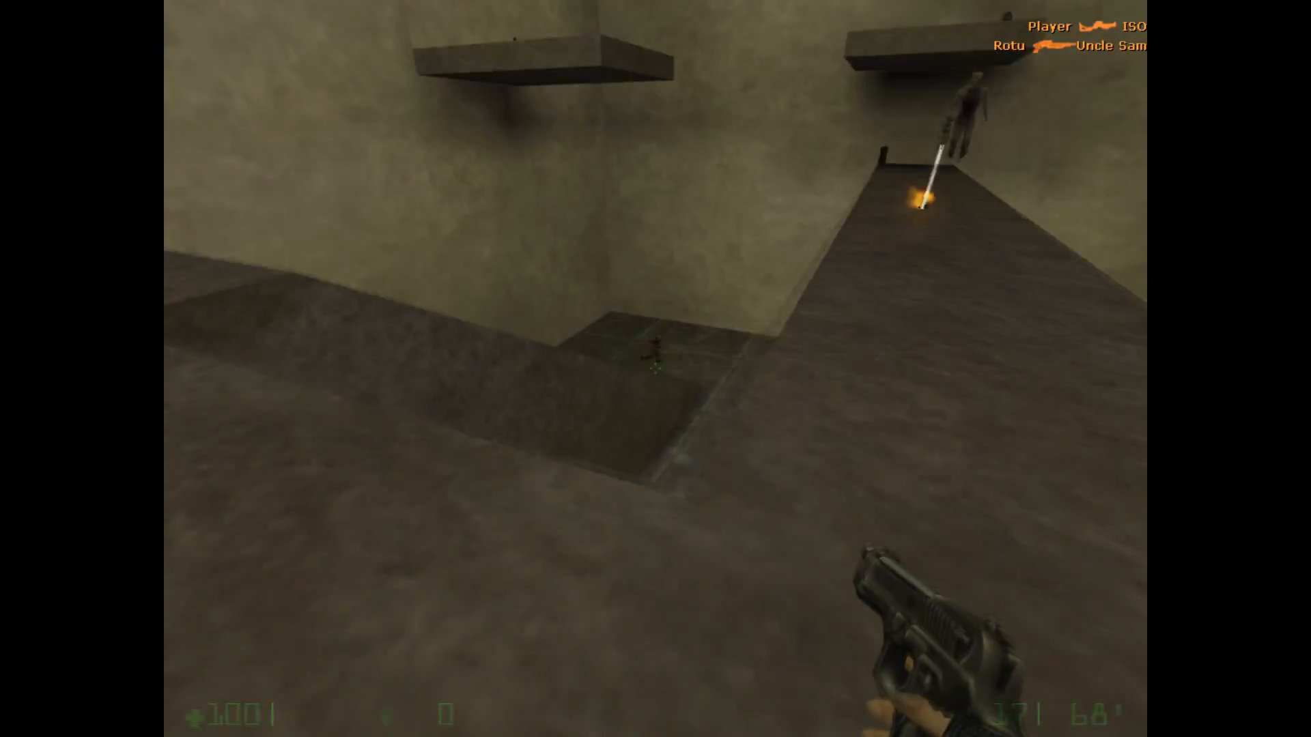
{"action": "left_click", "coordinate": [655, 368]}
{"action": "left_click", "coordinate": [655, 369]}
{"action": "left_click", "coordinate": [656, 369]}
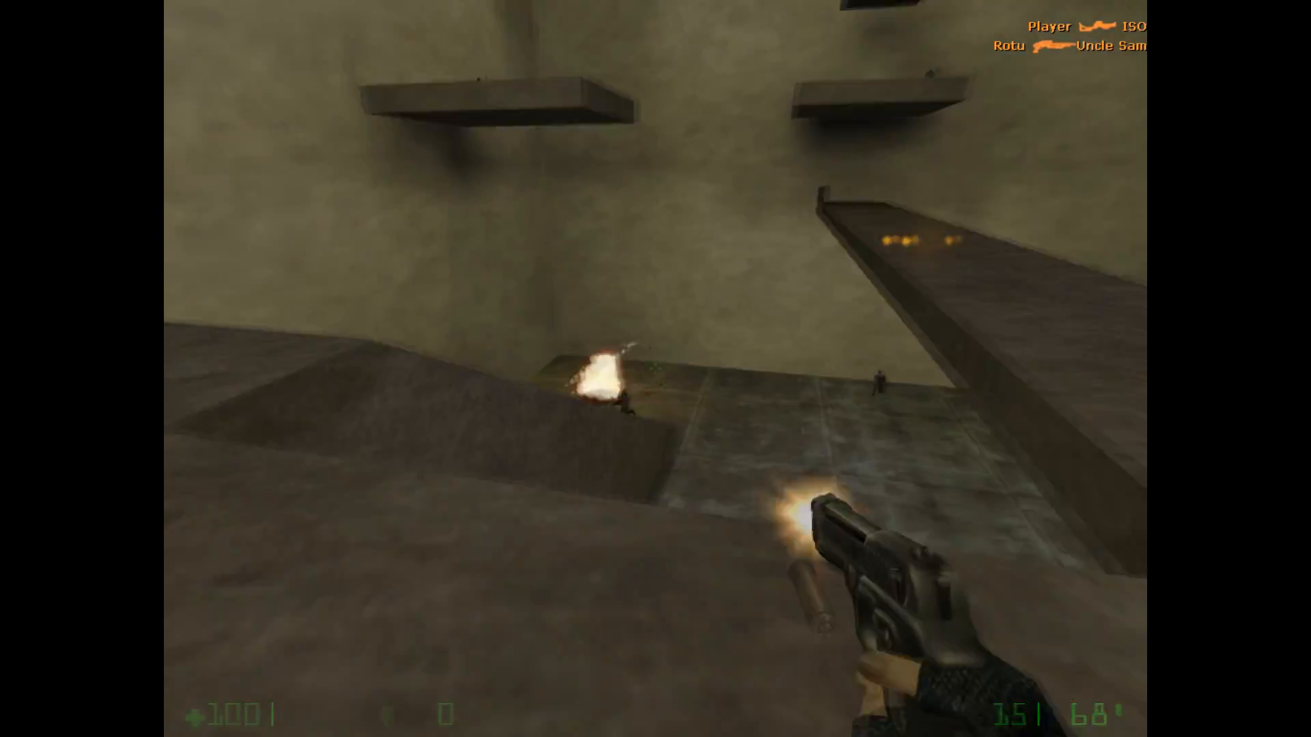
{"action": "left_click", "coordinate": [656, 369]}
{"action": "left_click", "coordinate": [656, 369]}
{"action": "left_click", "coordinate": [655, 368]}
{"action": "left_click", "coordinate": [656, 368]}
{"action": "left_click", "coordinate": [655, 369]}
{"action": "left_click", "coordinate": [655, 368]}
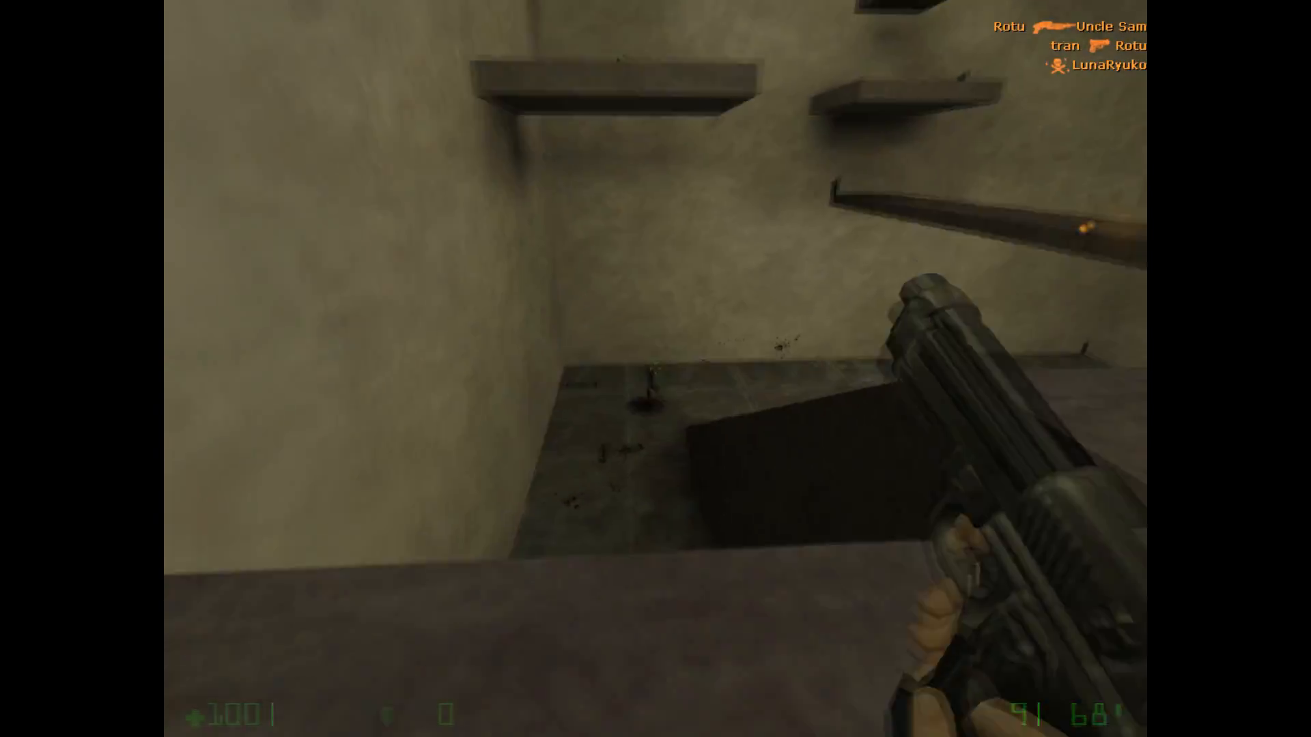
{"action": "left_click", "coordinate": [655, 369]}
Drop off the ledge, attack with shotgun blasts, reload, and back away from an enemy
{"action": "right_click", "coordinate": [655, 368]}
{"action": "key", "text": "w"}
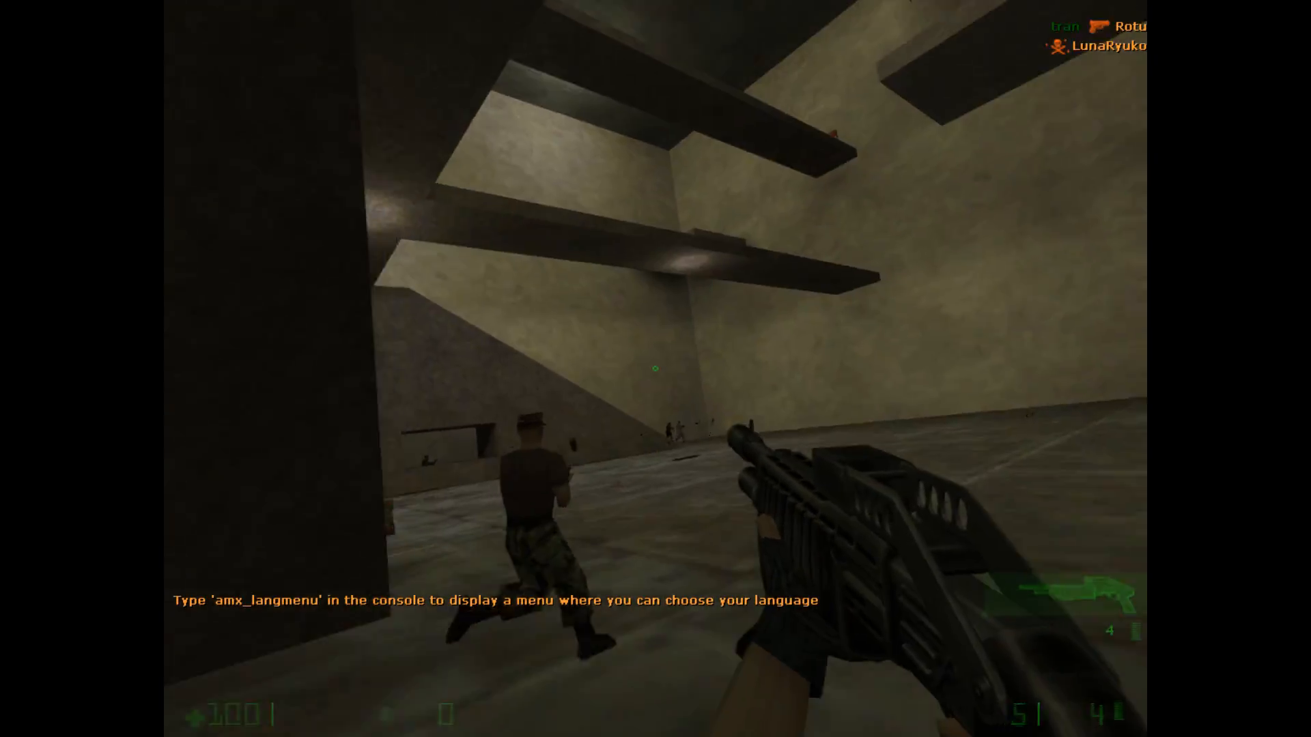
{"action": "key", "text": "r"}
{"action": "right_click", "coordinate": [656, 368]}
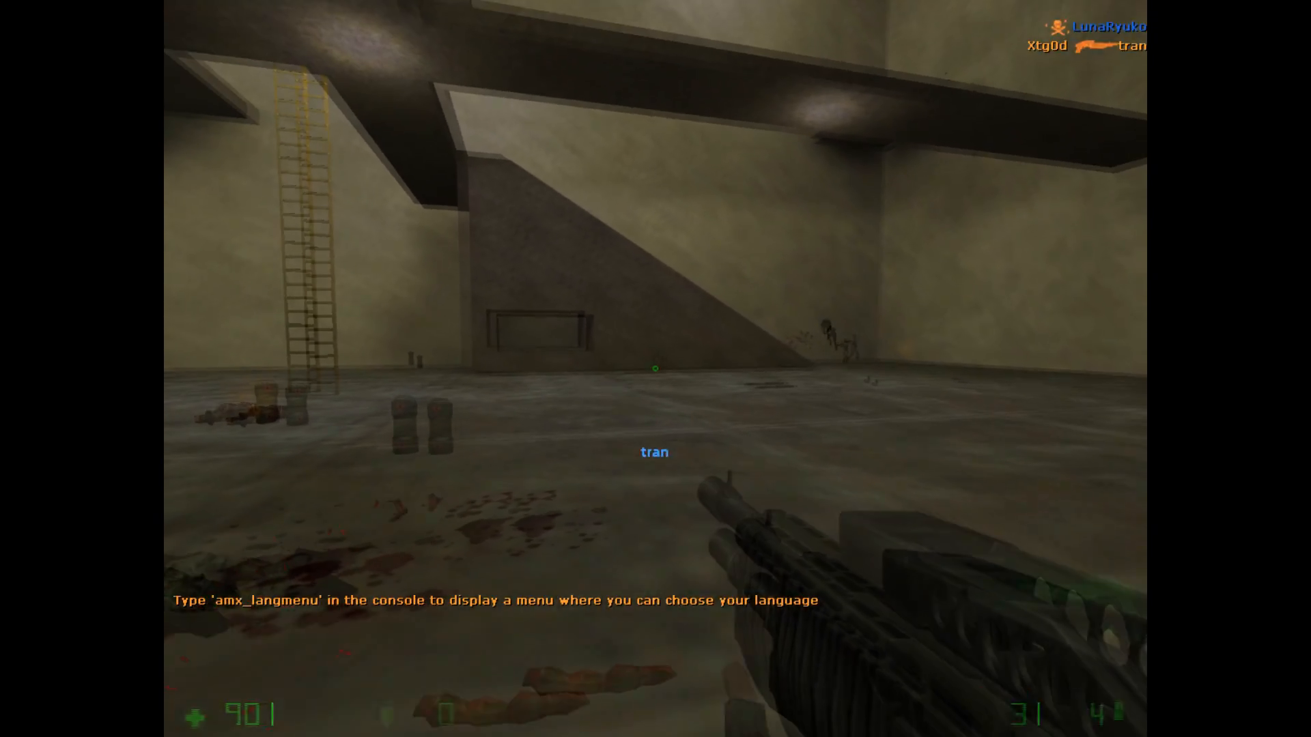
{"action": "left_click", "coordinate": [655, 369]}
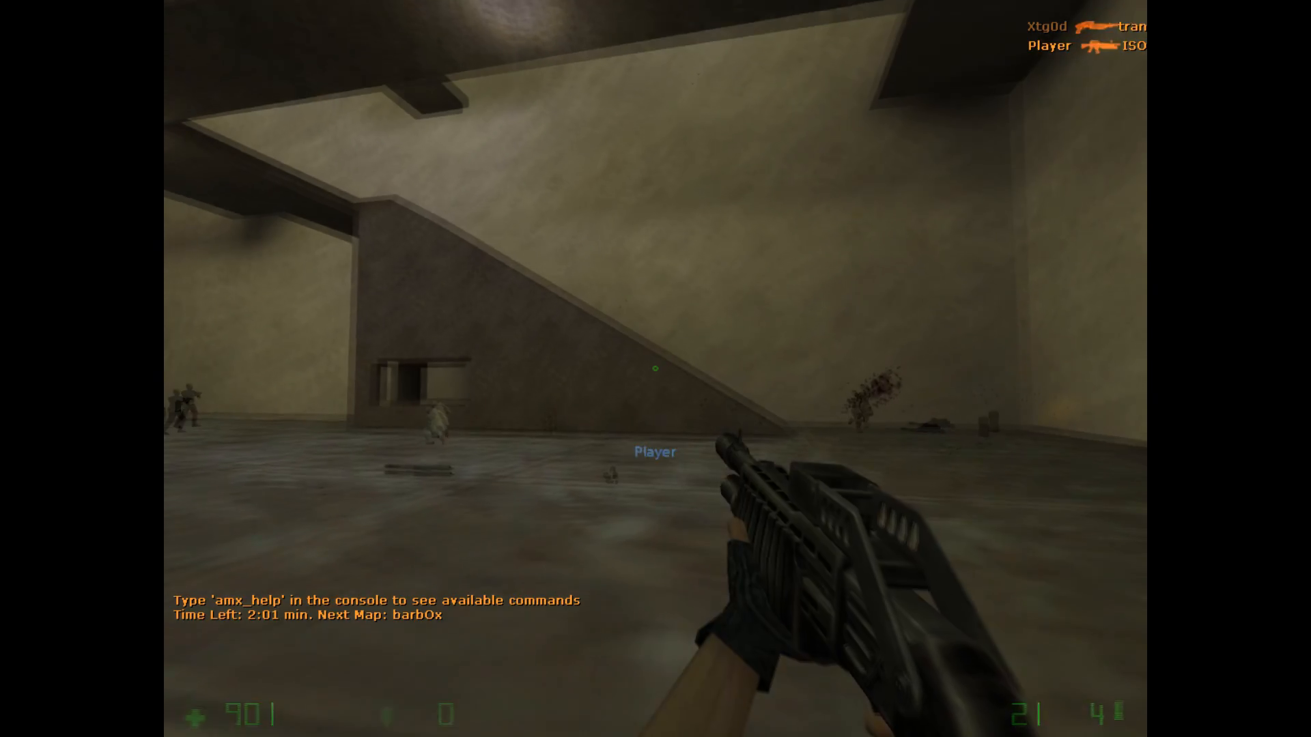
{"action": "key", "text": "w"}
{"action": "left_click", "coordinate": [655, 369]}
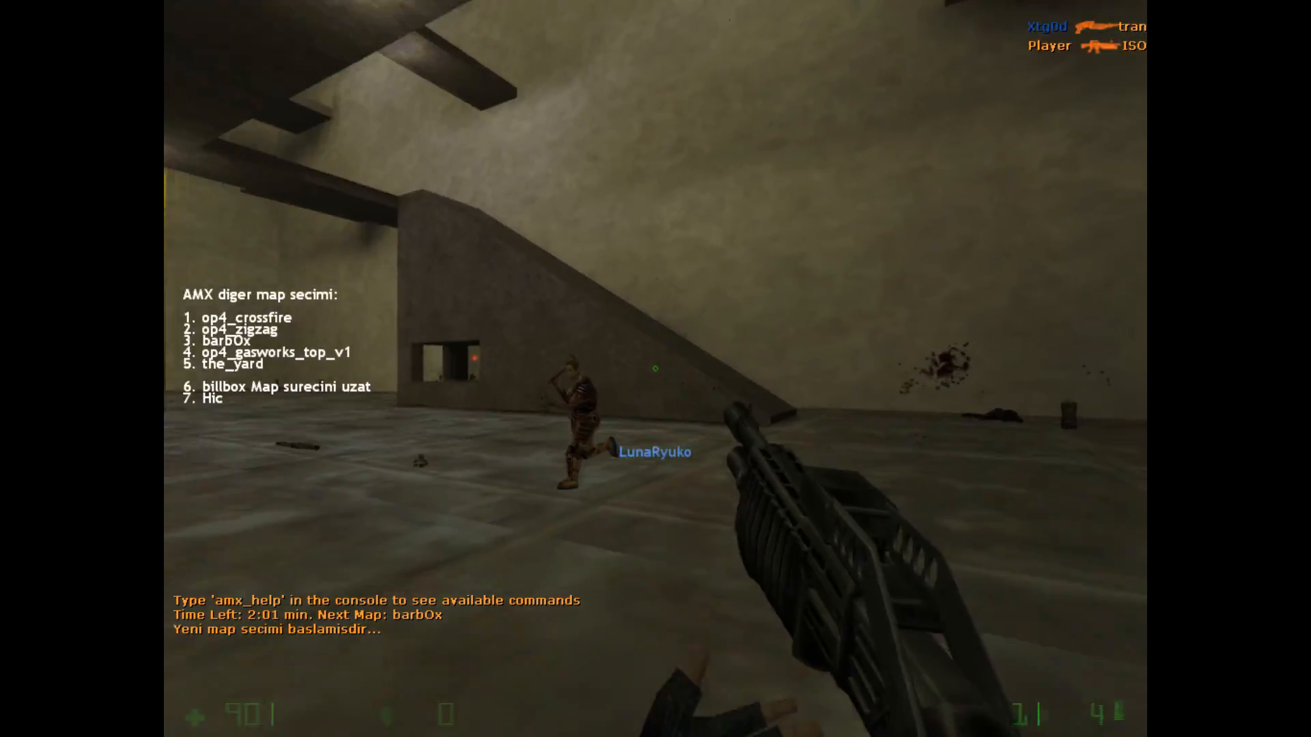
{"action": "key", "text": "r"}
{"action": "key", "text": "1"}
{"action": "key", "text": "s"}
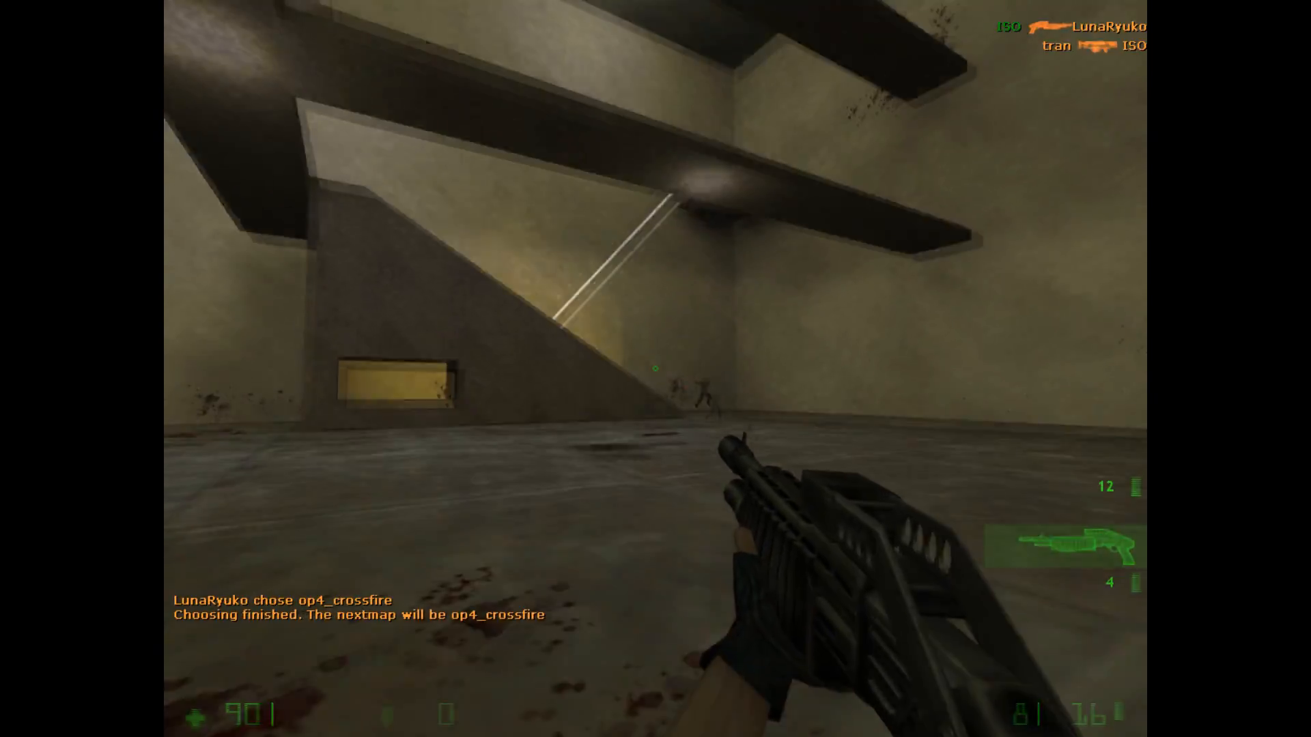
Keep shooting opponents with the shotgun, including double blasts, while moving along the corridor
{"action": "left_click", "coordinate": [655, 368]}
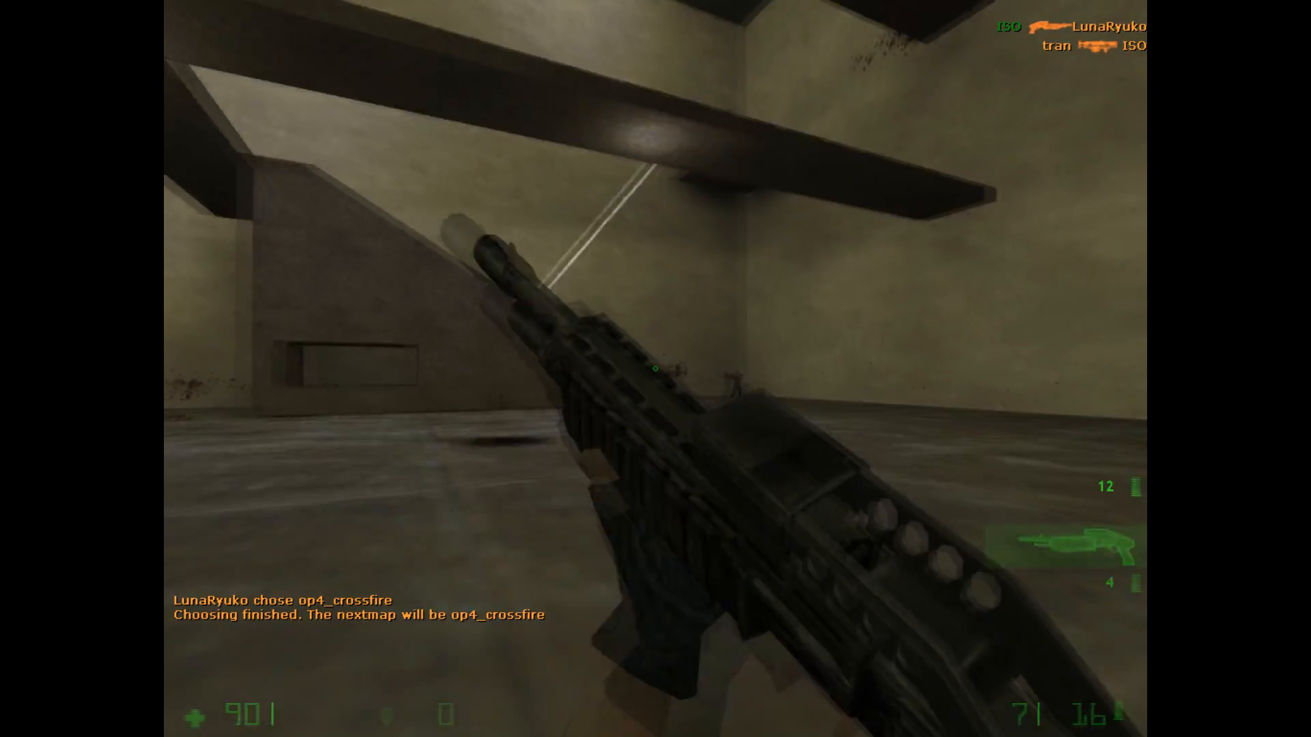
{"action": "left_click", "coordinate": [654, 369]}
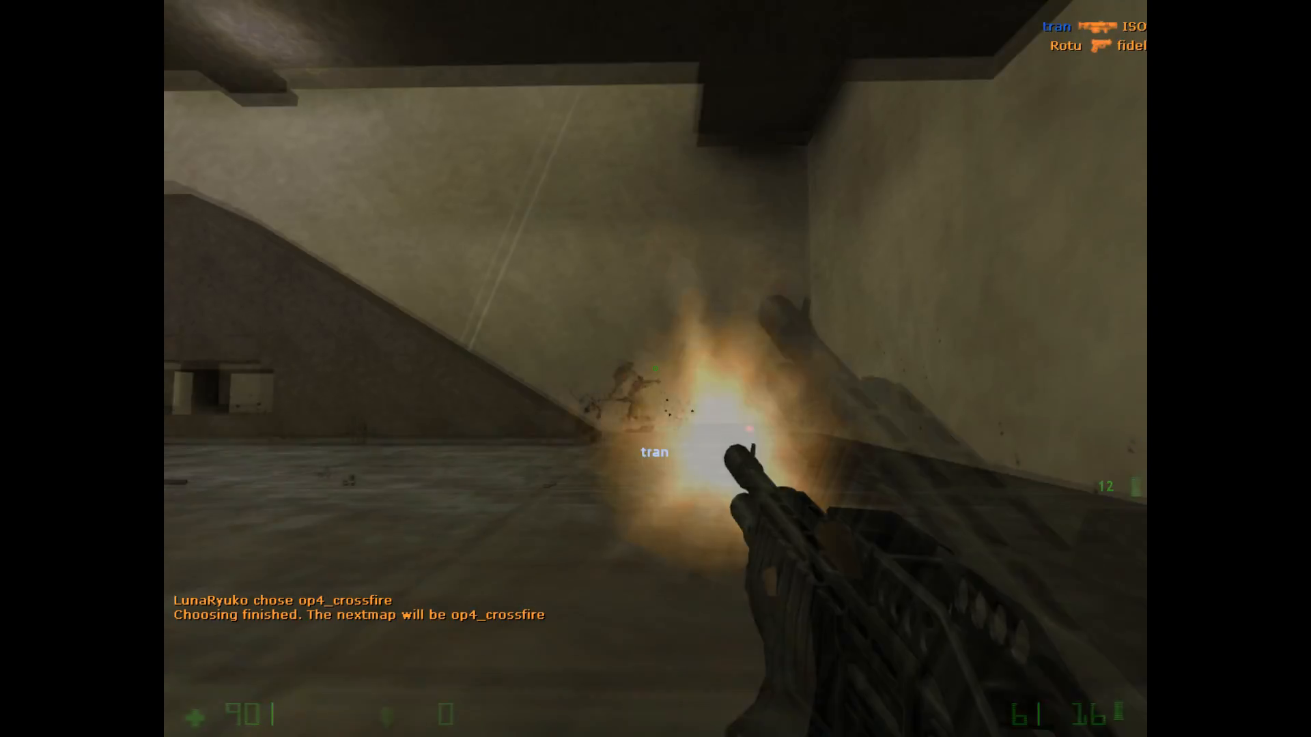
{"action": "left_click", "coordinate": [655, 369]}
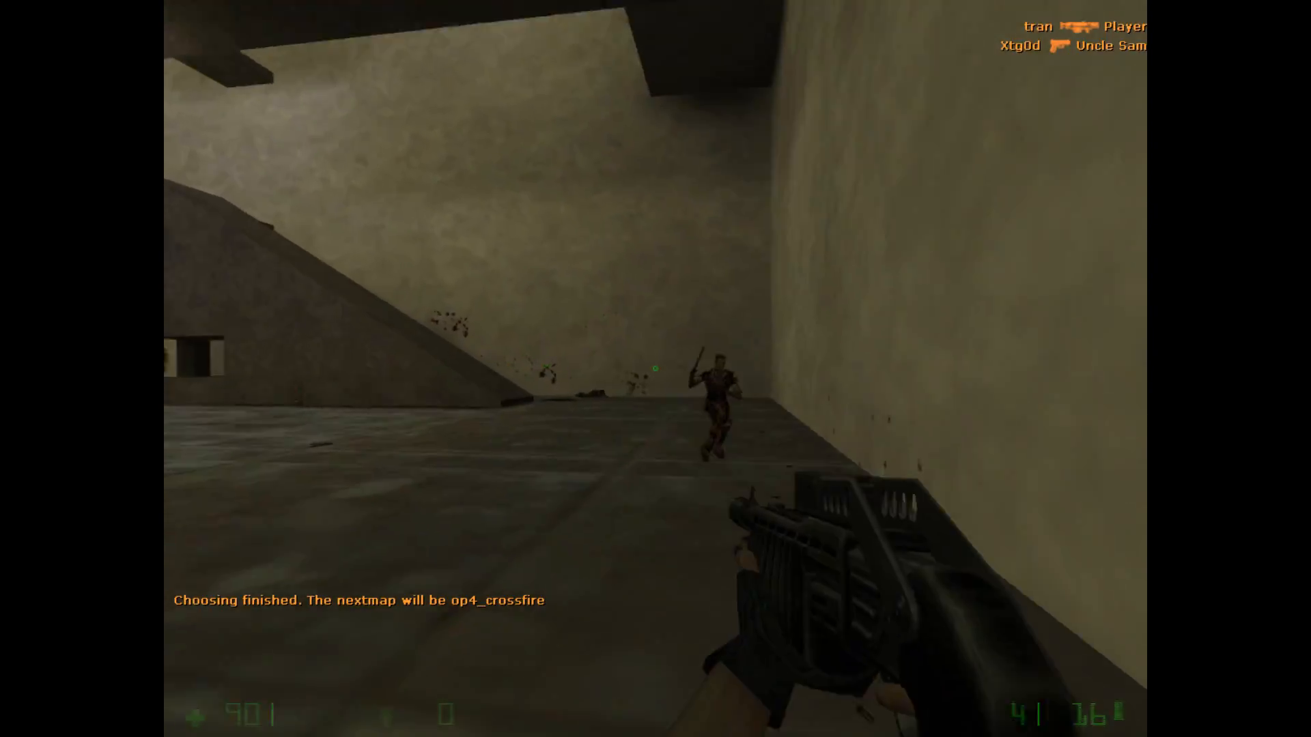
{"action": "right_click", "coordinate": [655, 368]}
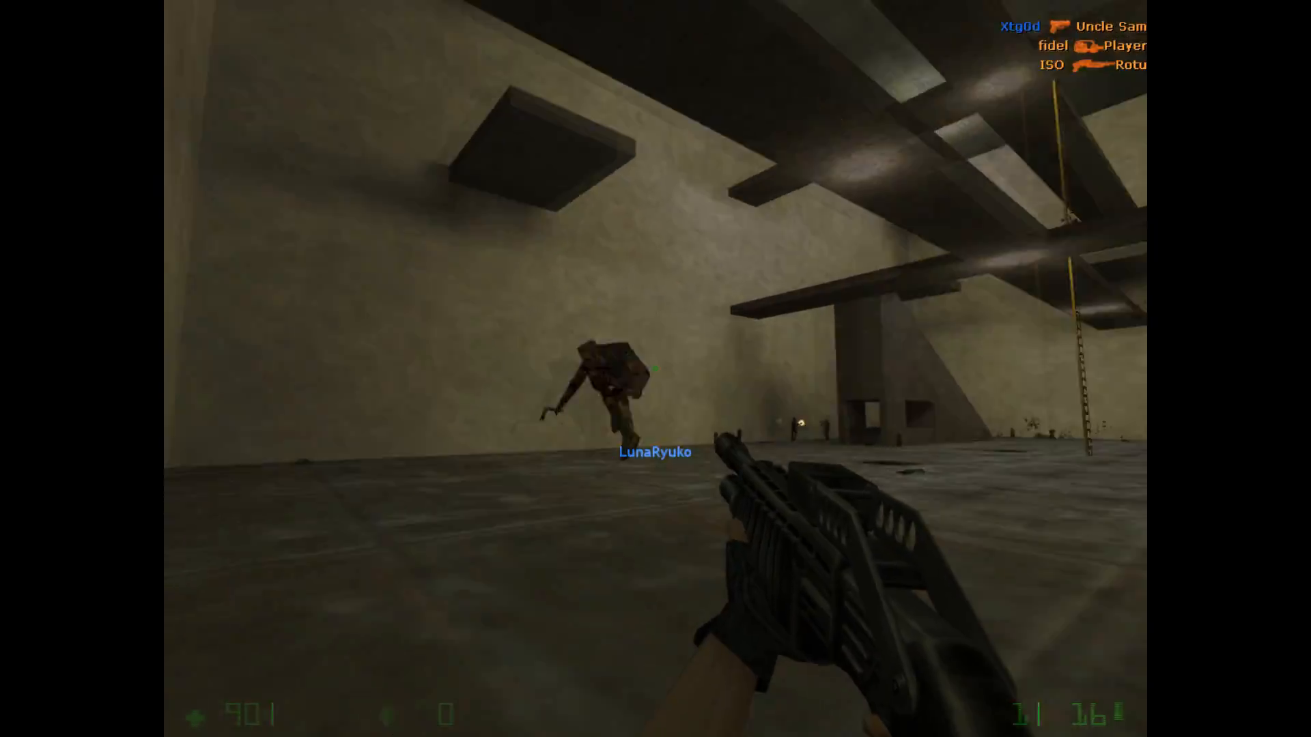
{"action": "left_click", "coordinate": [655, 369]}
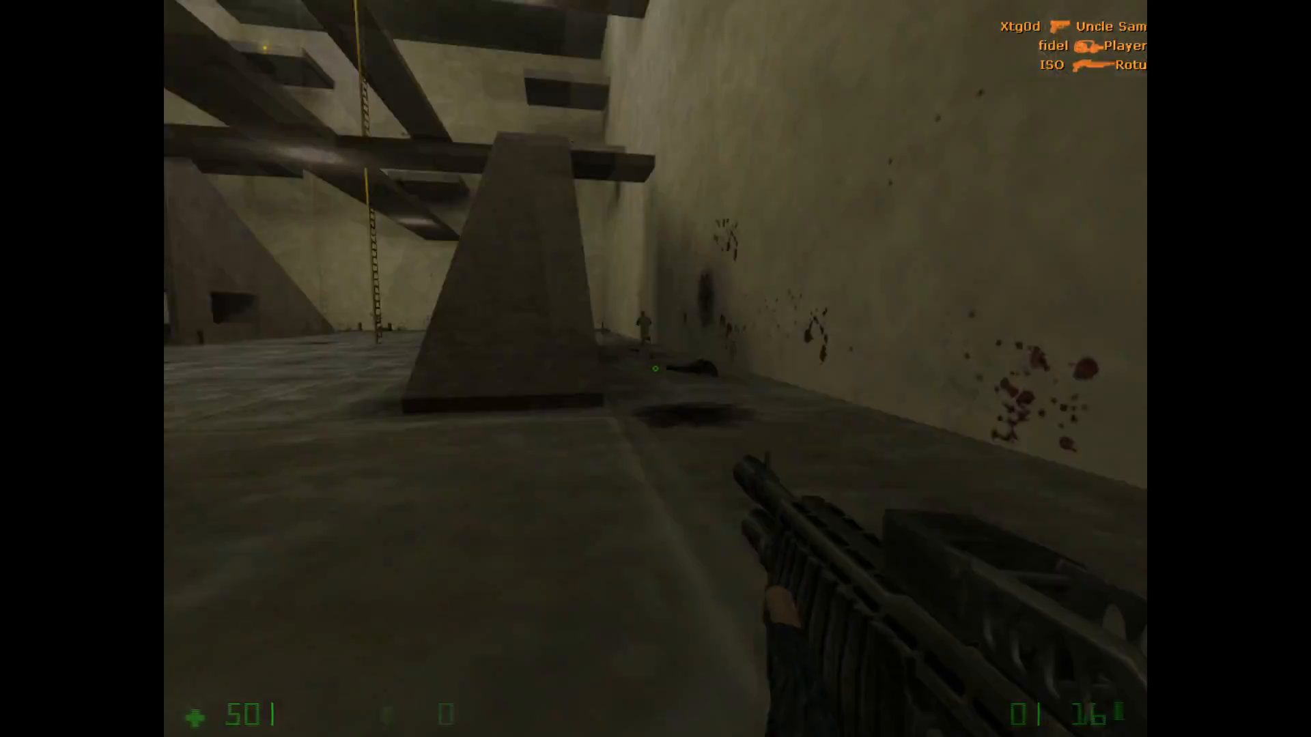
{"action": "key", "text": "w"}
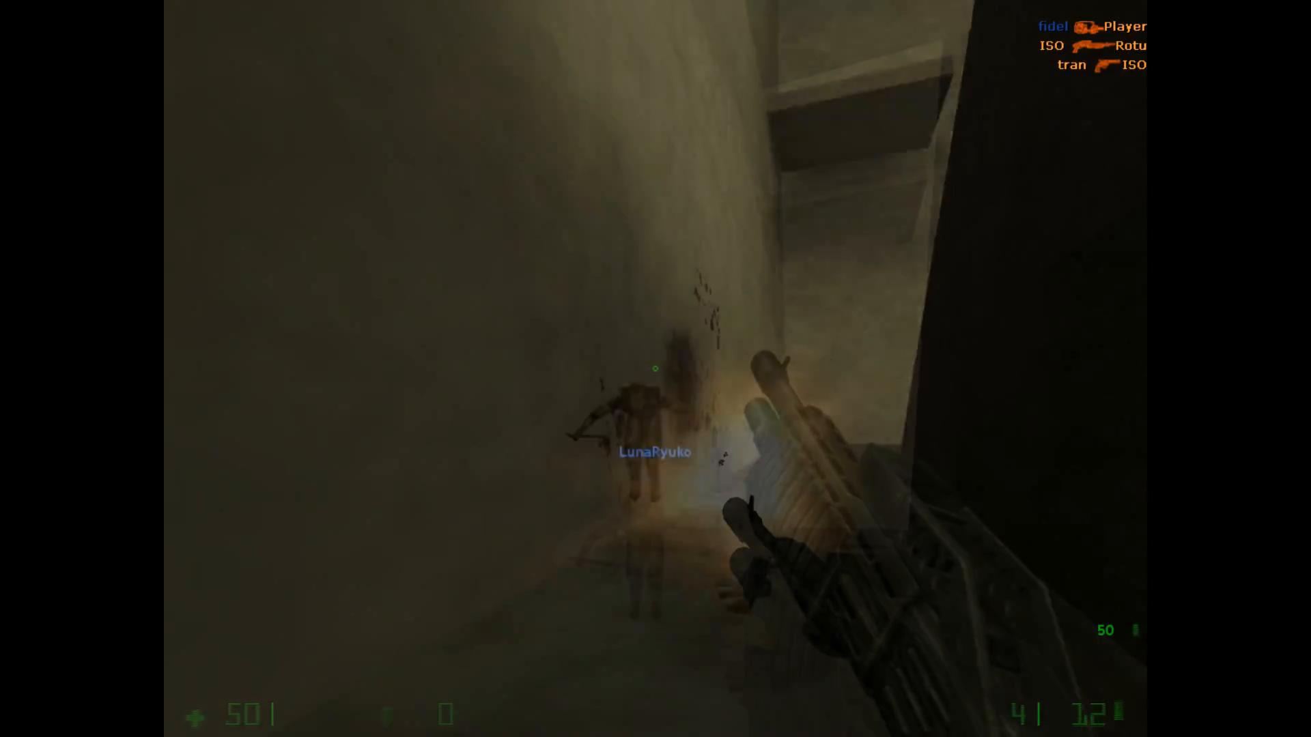
{"action": "right_click", "coordinate": [656, 368]}
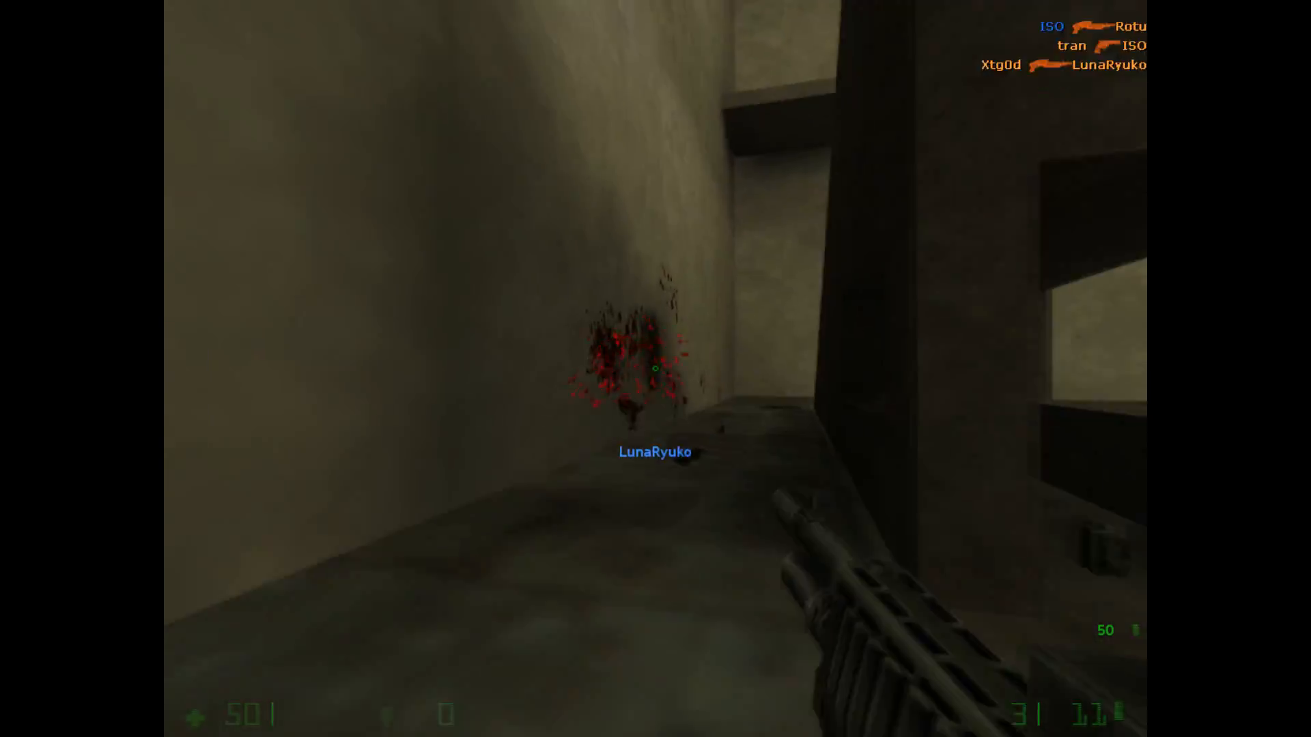
Cycle weapons to the pistol while firing, respawn, and check the kills scoreboard
{"action": "key", "text": "3"}
{"action": "left_click", "coordinate": [656, 369]}
{"action": "key", "text": "4"}
{"action": "key", "text": "2"}
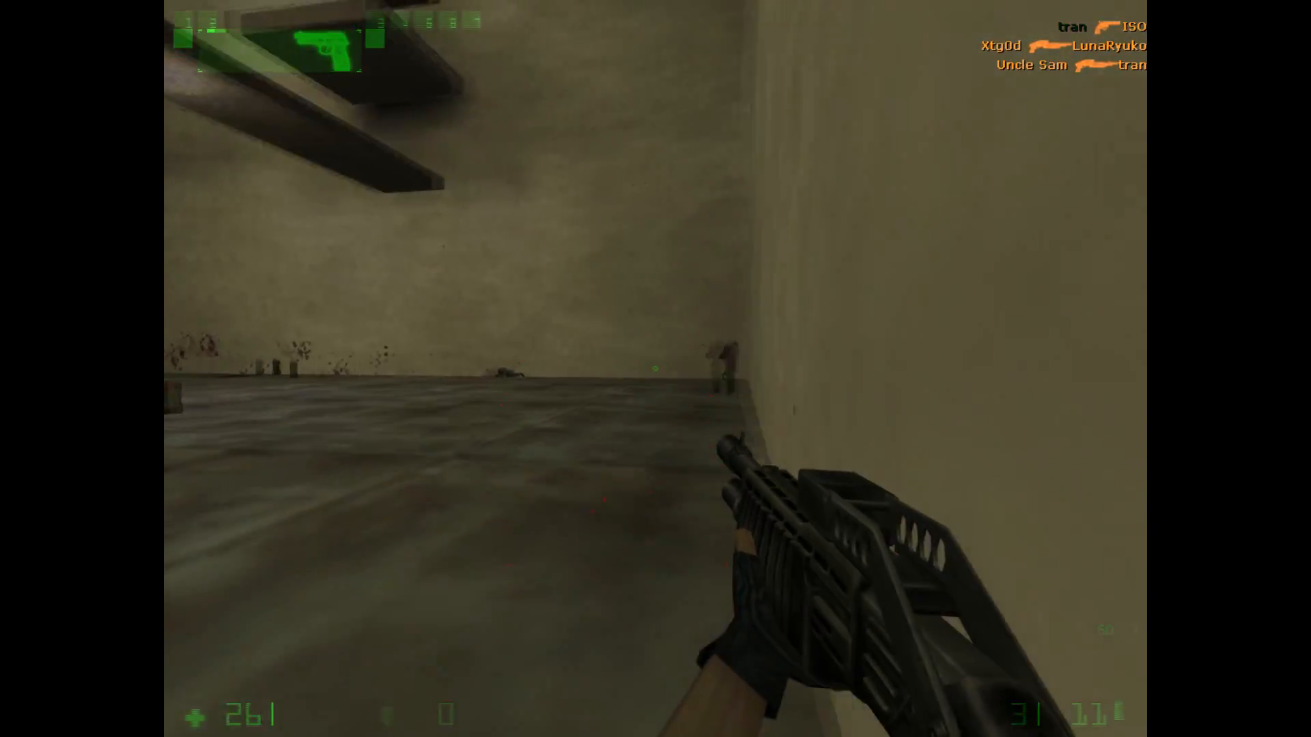
{"action": "left_click", "coordinate": [655, 369]}
{"action": "left_click", "coordinate": [656, 368]}
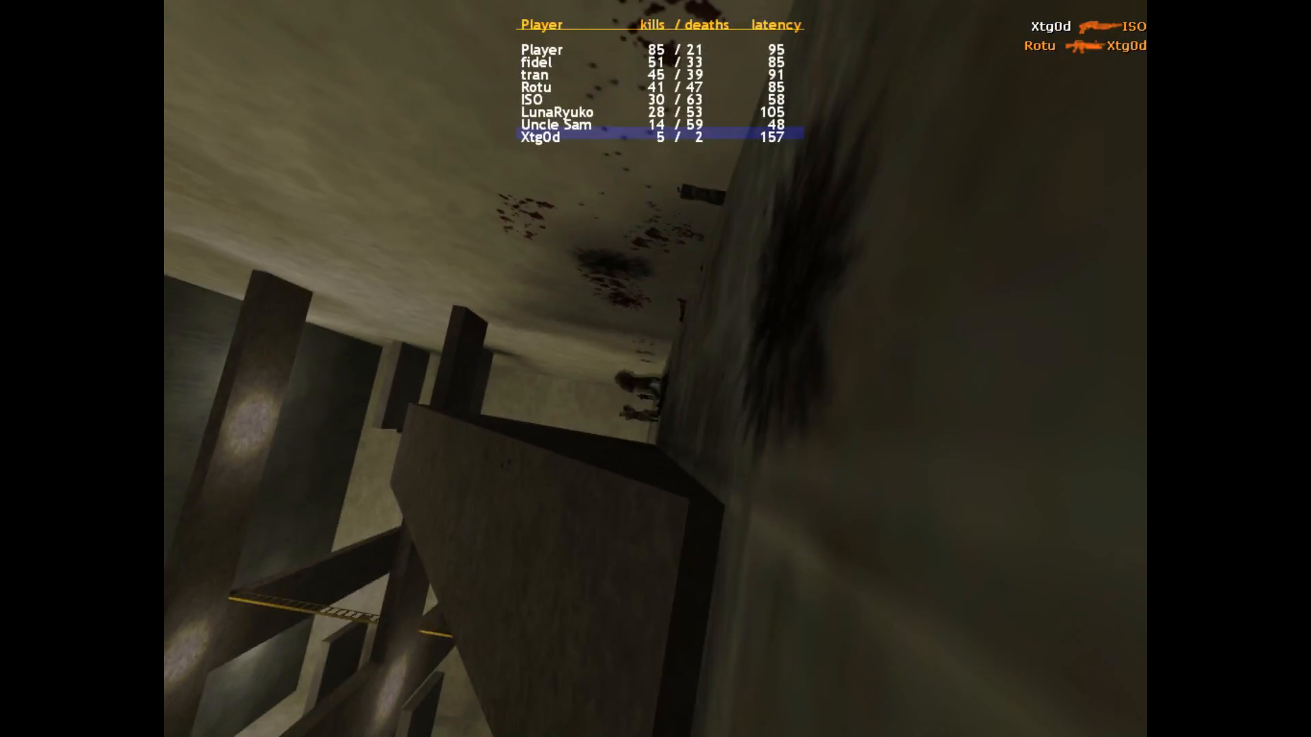
{"action": "left_click", "coordinate": [656, 369]}
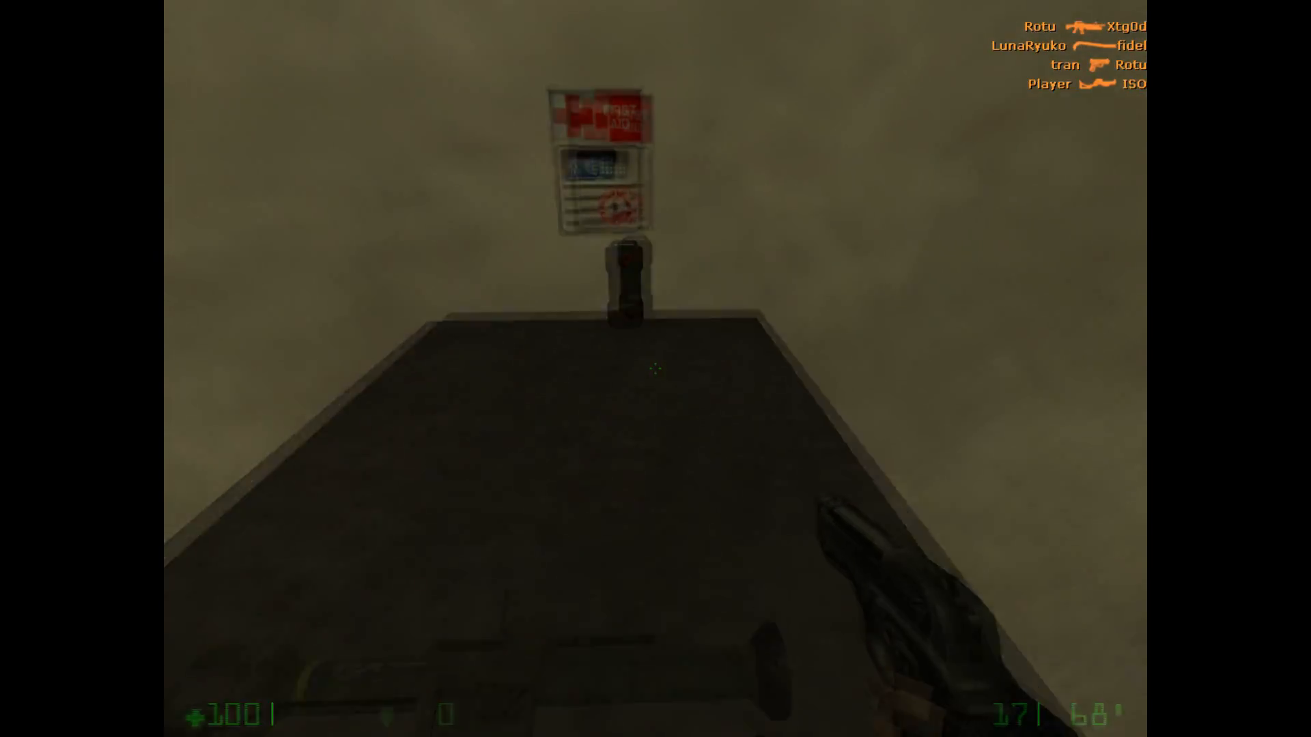
{"action": "key", "text": "Tab"}
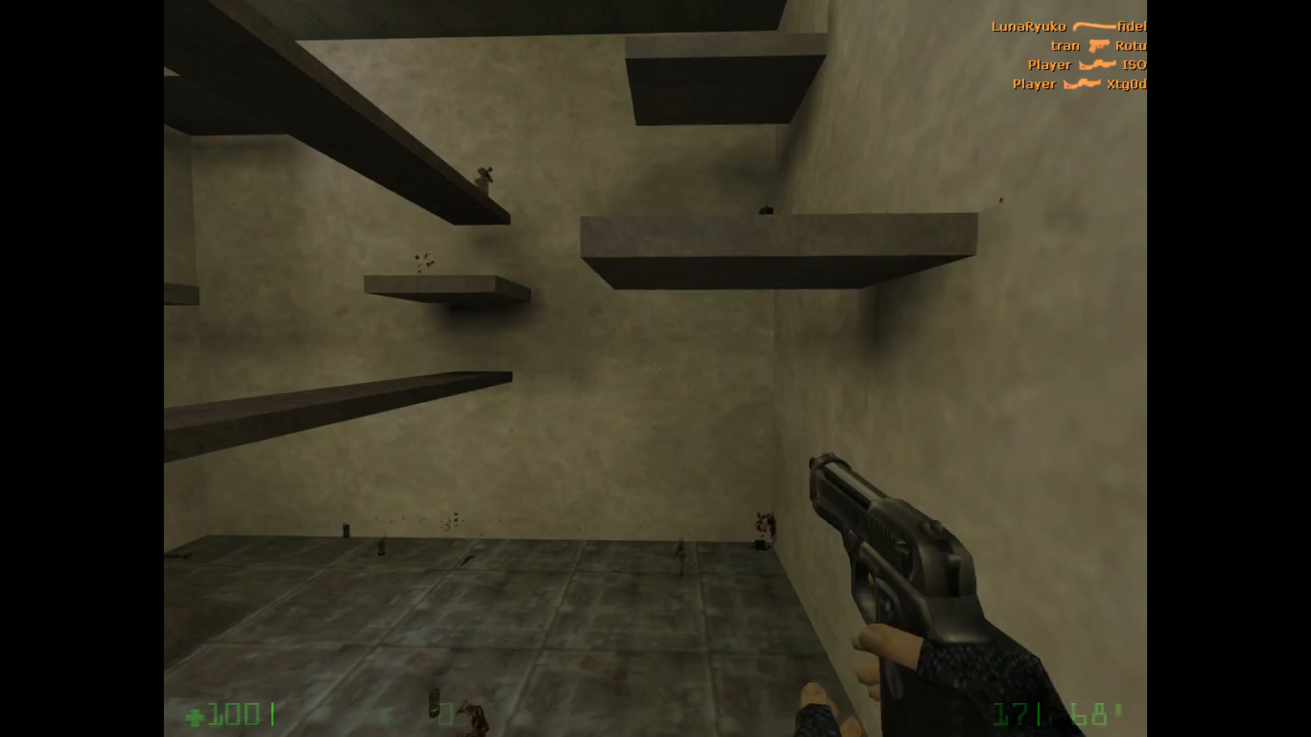
Fire the pistol and a picked-up revolver, respawning twice and grabbing the crossbow
{"action": "left_click", "coordinate": [655, 369]}
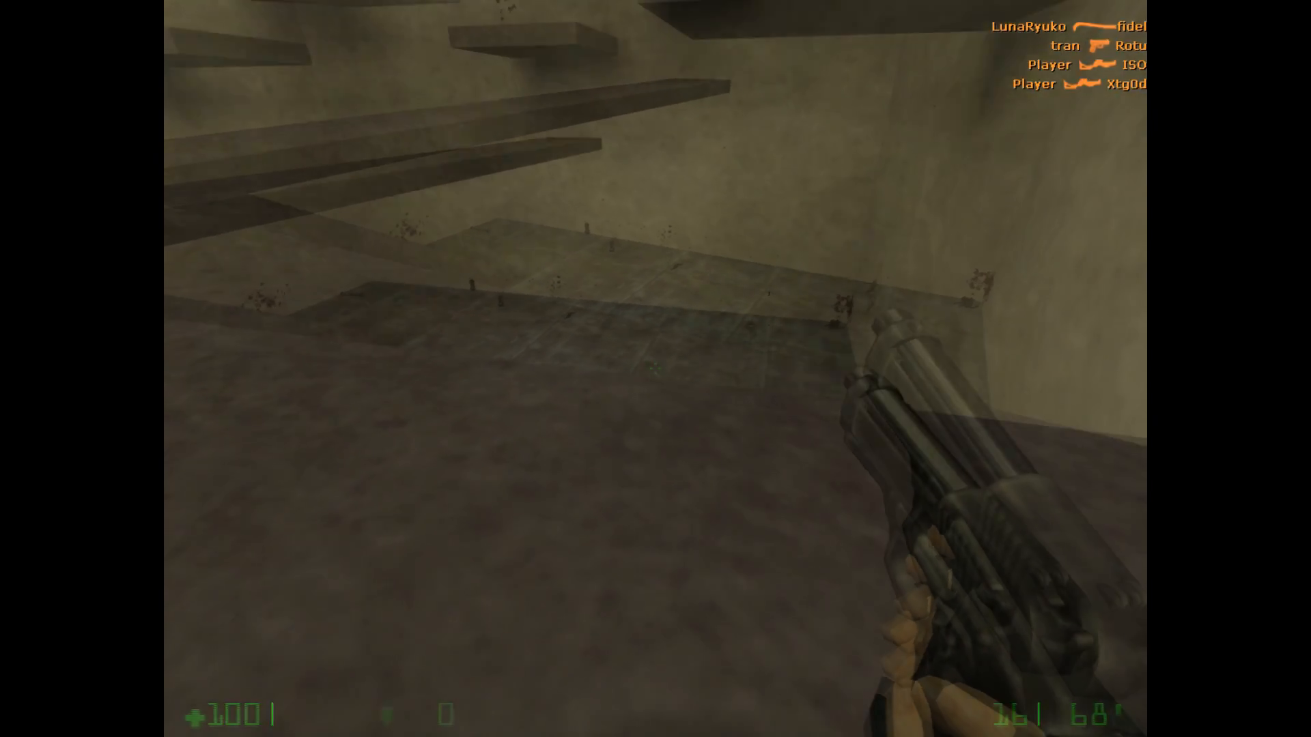
{"action": "left_click", "coordinate": [655, 369]}
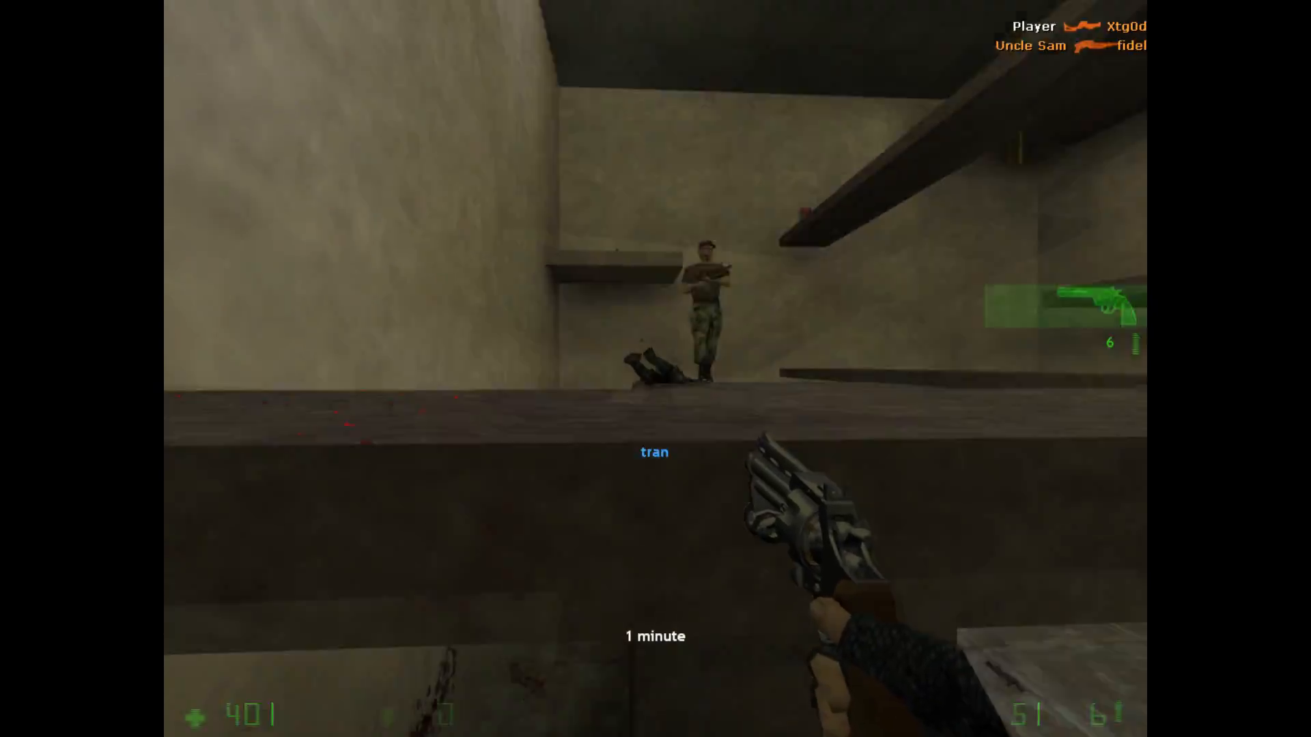
{"action": "left_click", "coordinate": [655, 368]}
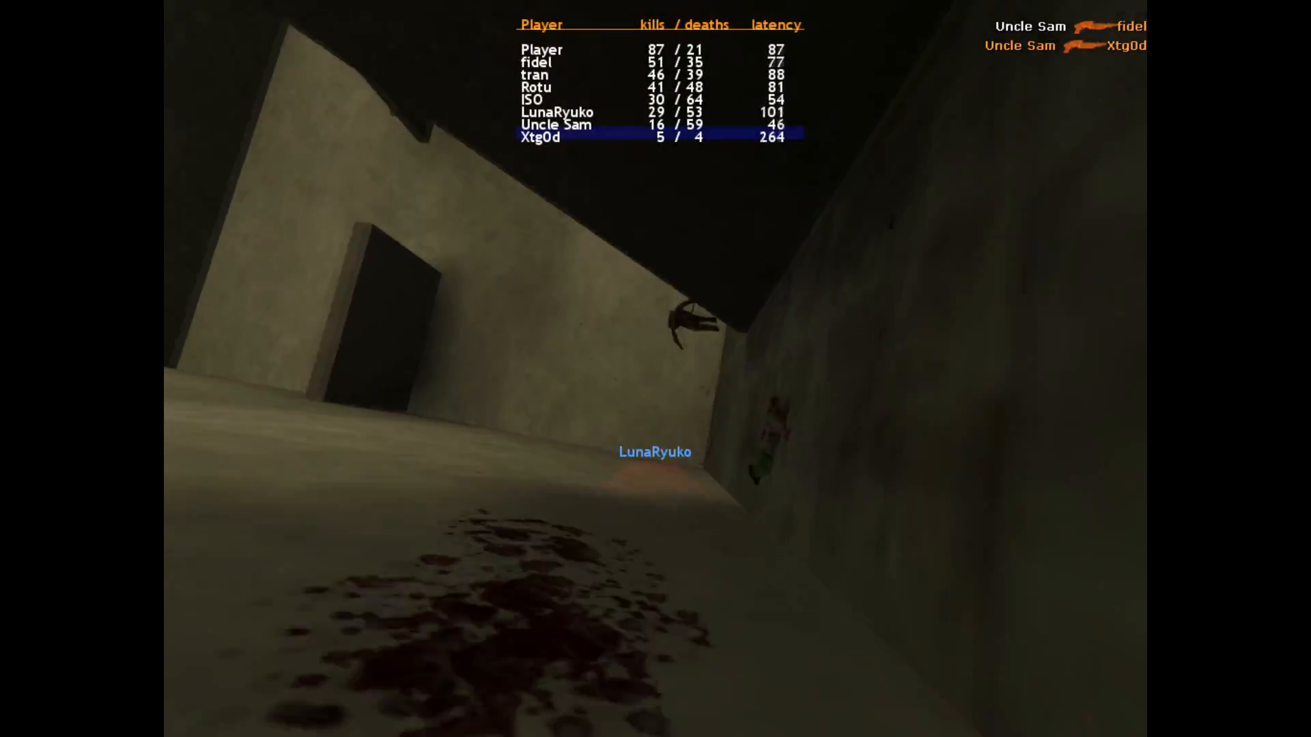
{"action": "left_click", "coordinate": [656, 369]}
{"action": "key", "text": "3"}
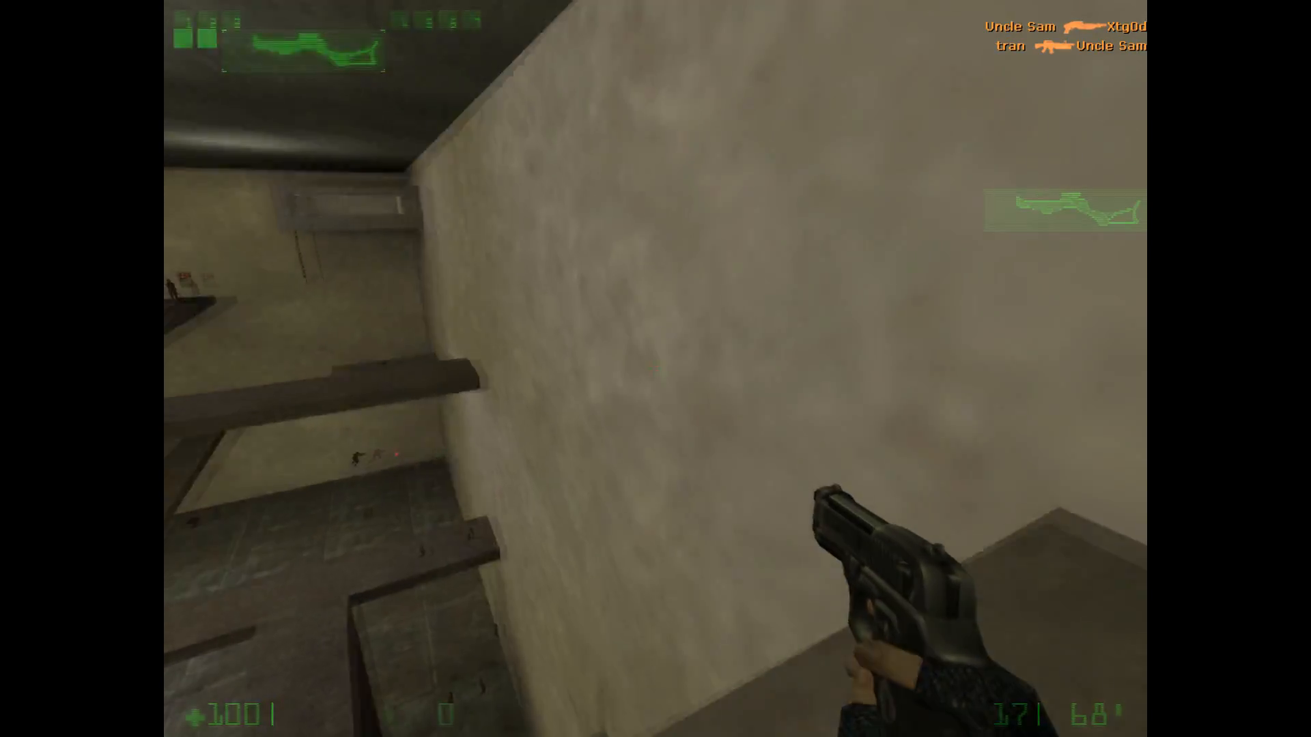
{"action": "left_click", "coordinate": [655, 369]}
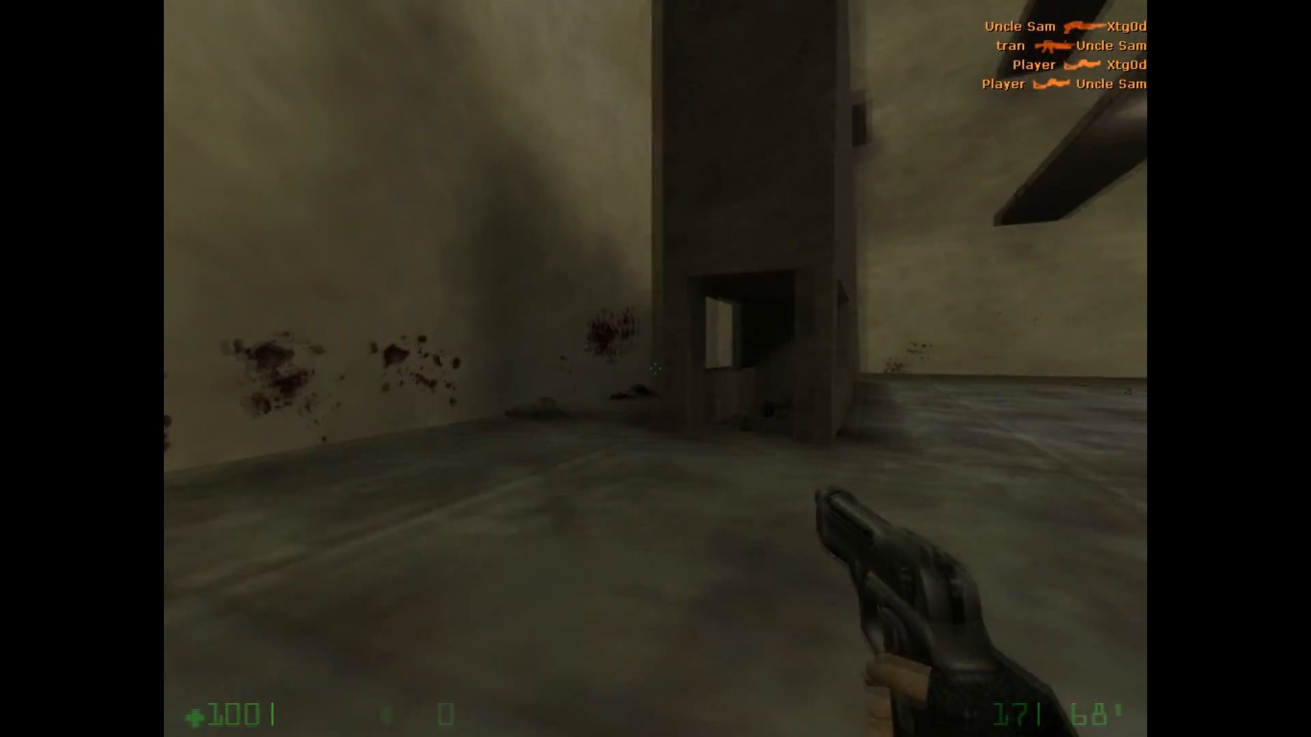
Switch to satchel charges, throwing and detonating two of them
{"action": "key", "text": "5"}
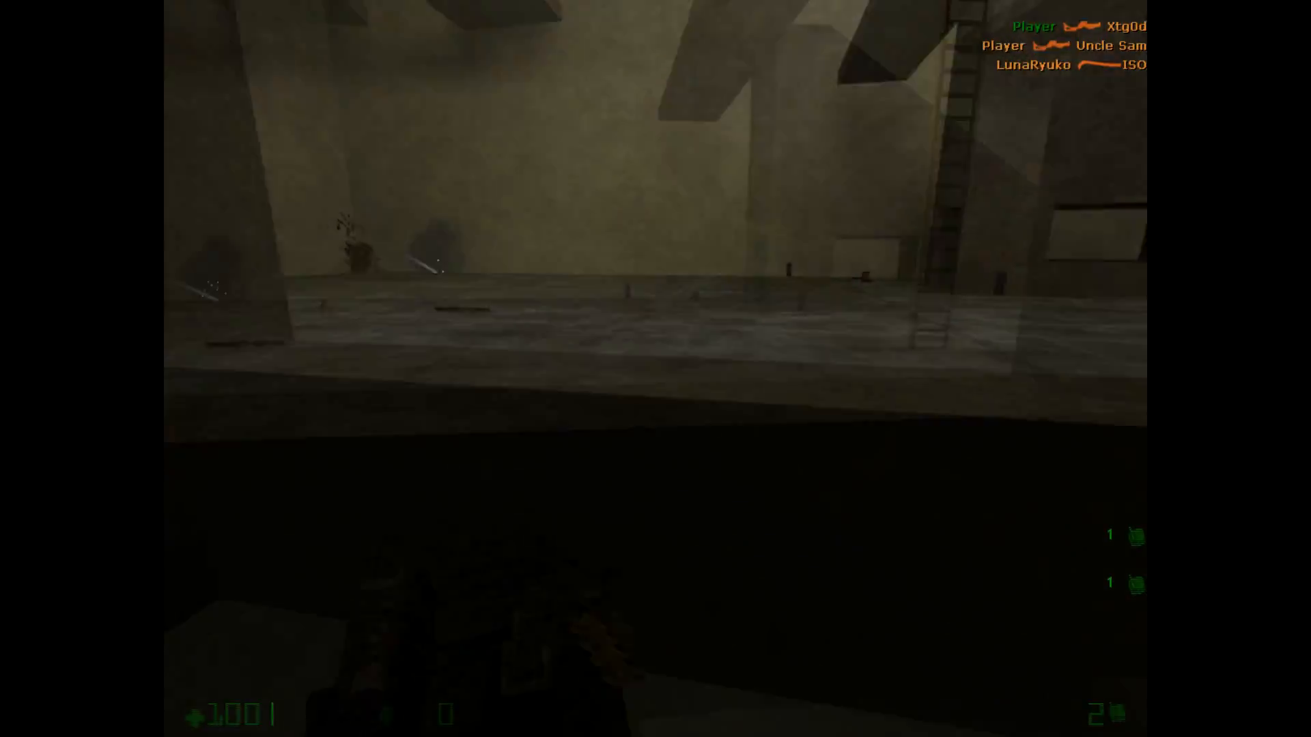
{"action": "left_click", "coordinate": [656, 368]}
{"action": "left_click", "coordinate": [655, 368]}
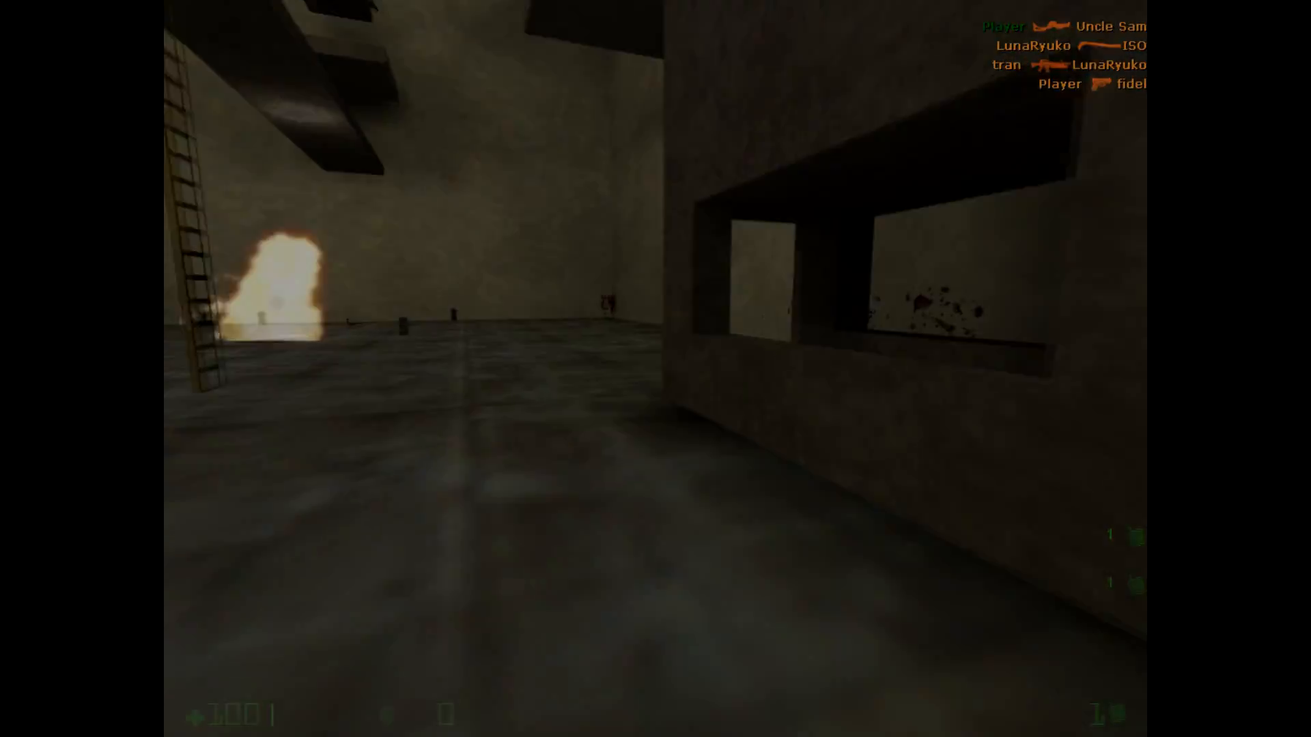
{"action": "left_click", "coordinate": [655, 368]}
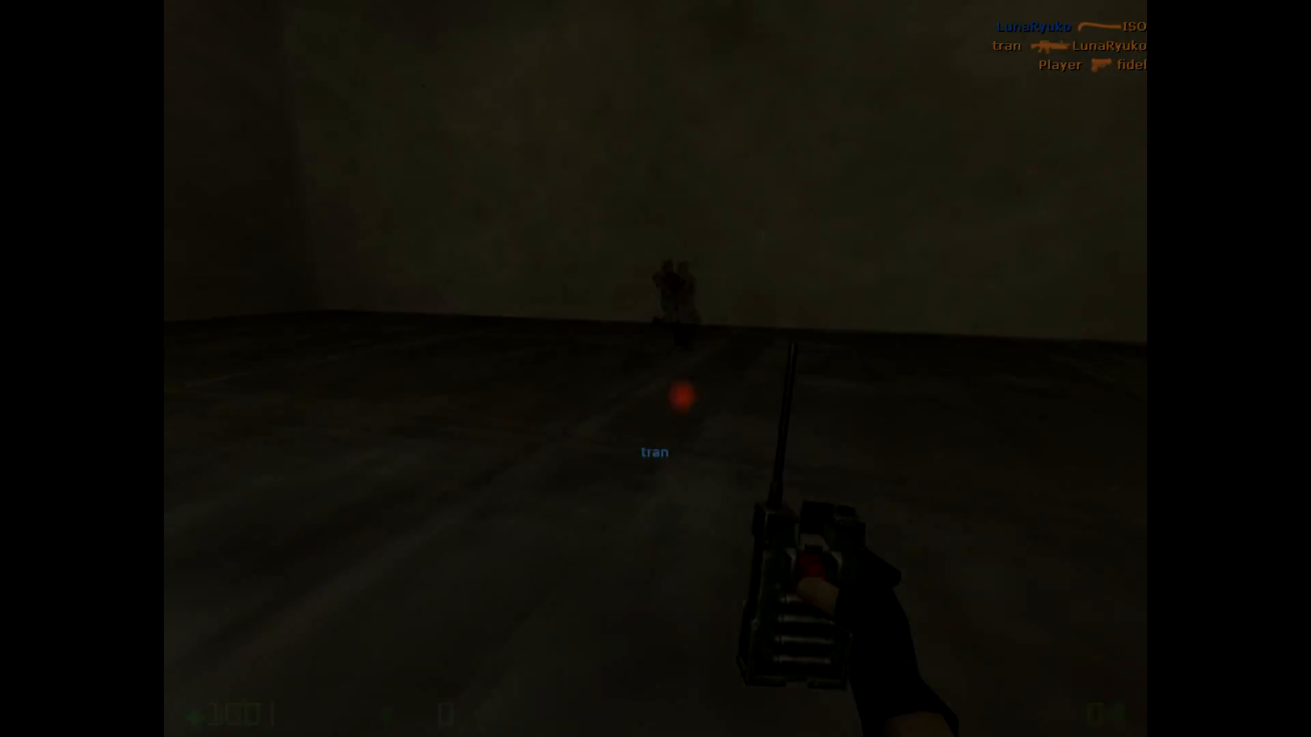
{"action": "left_click", "coordinate": [656, 369]}
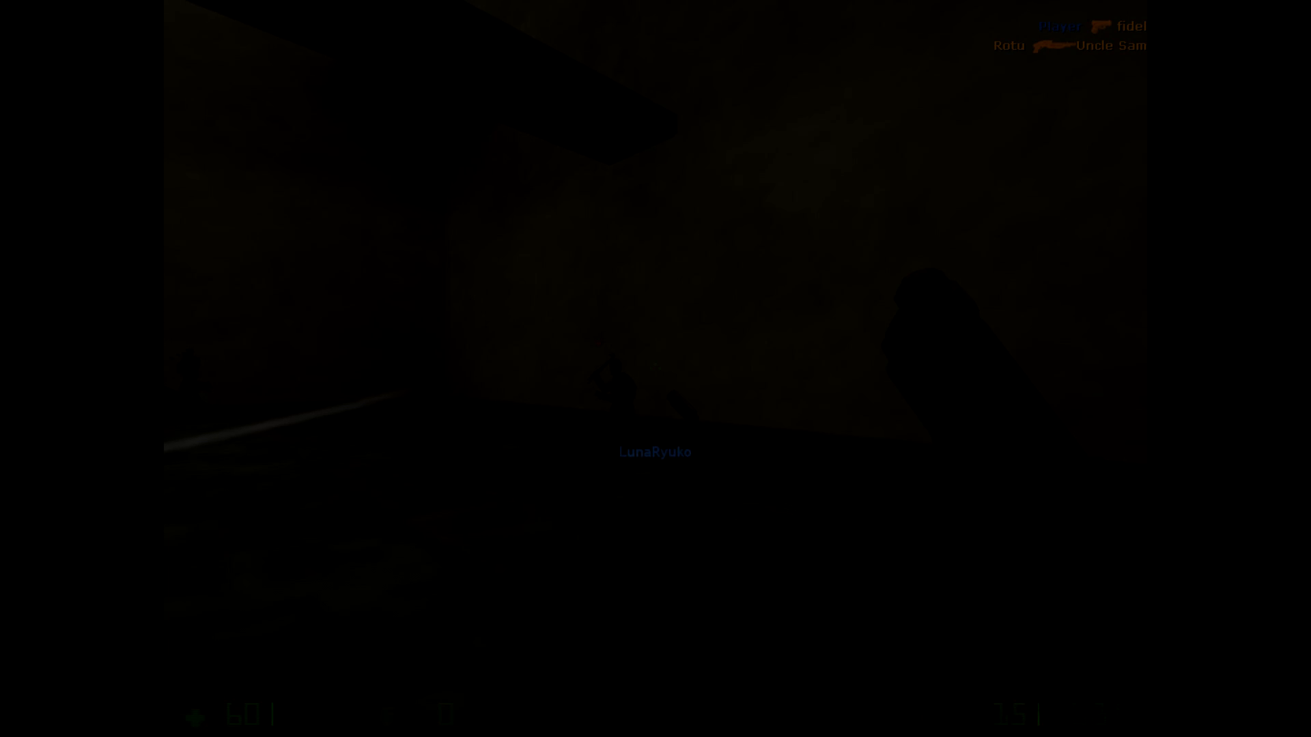